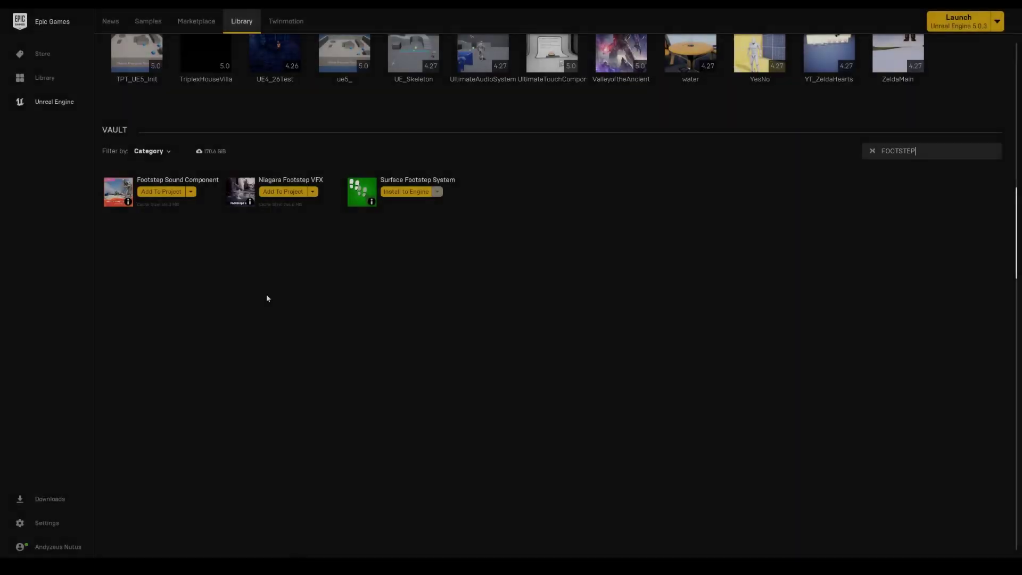
Add the Footstep Sound Component asset from the vault to the OWL_FS_TEST project
left_click(152, 190)
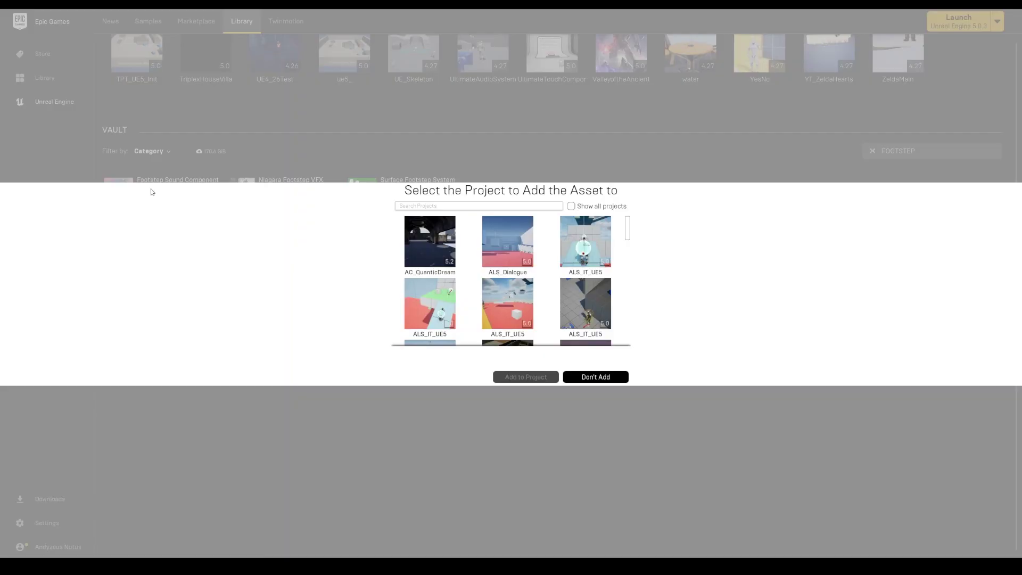
left_click(529, 377)
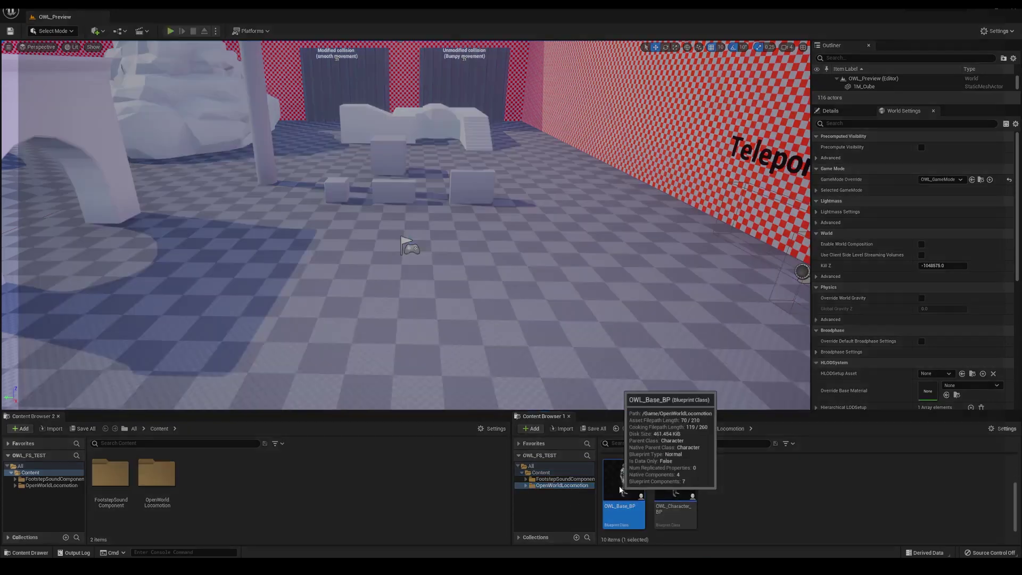
Add the FS_Component to the OWL_Base_BP character blueprint and compile it
double_click(624, 498)
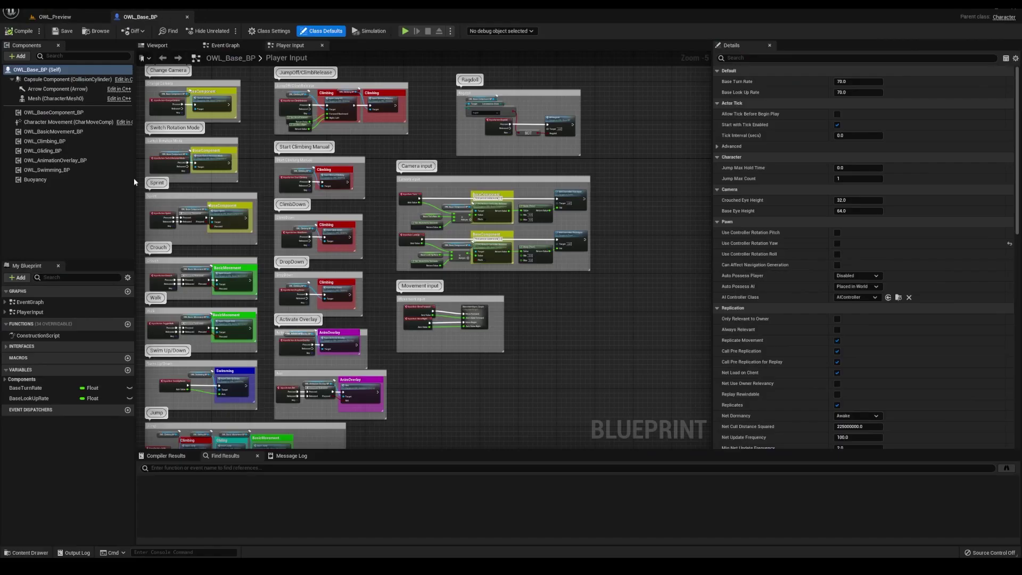
left_click(19, 56)
type("FS")
left_click(63, 82)
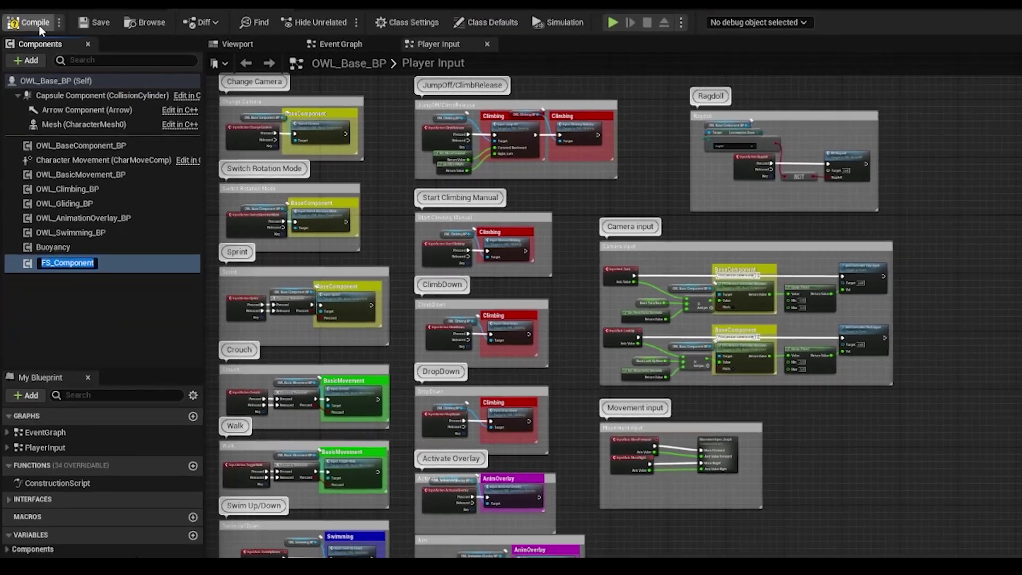
left_click(43, 12)
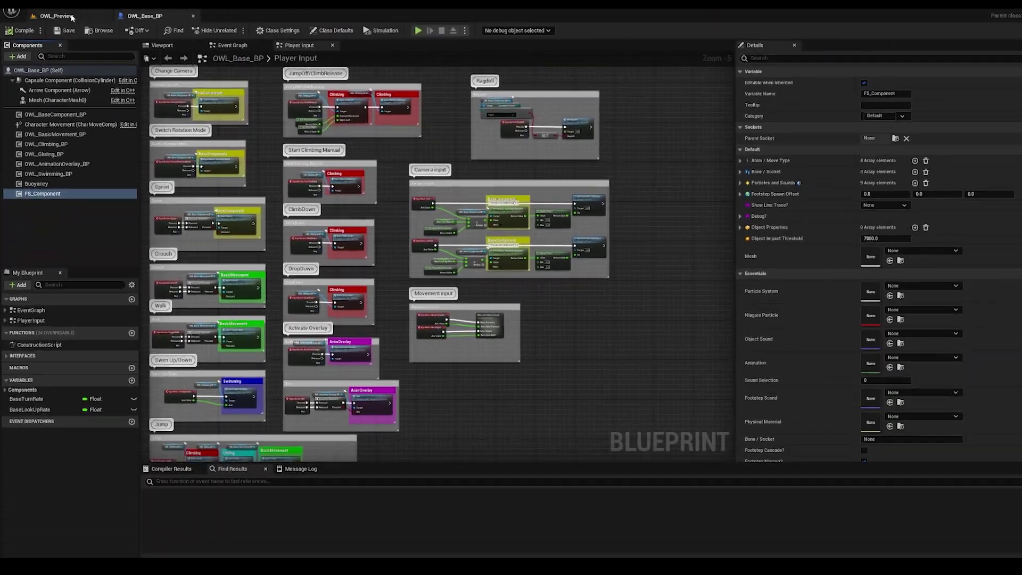
Open the Run_F_Anim animation sequence from the OpenWorldLocomotion Ground > Run animations folder
left_click(69, 16)
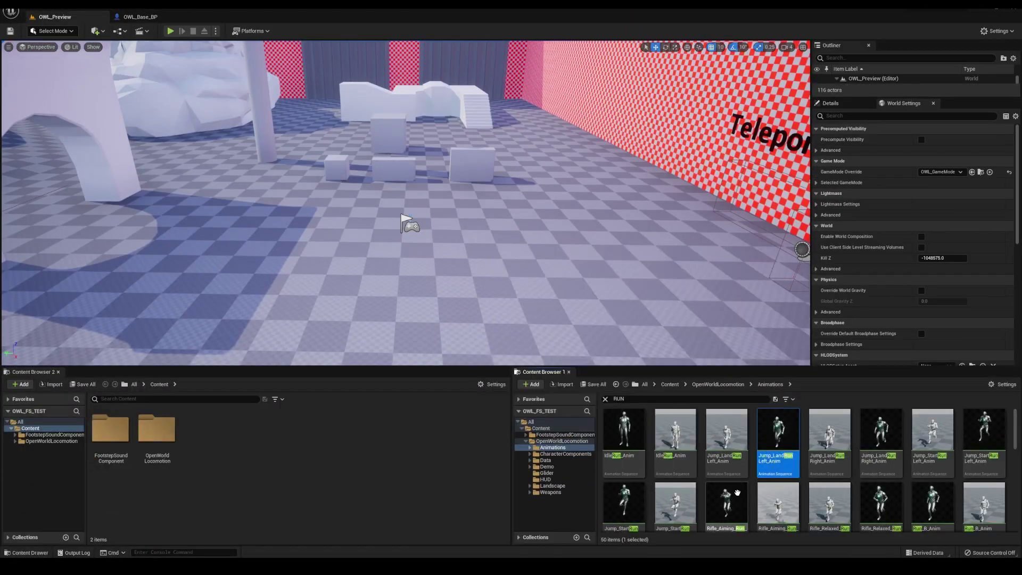
left_click(633, 498)
double_click(665, 435)
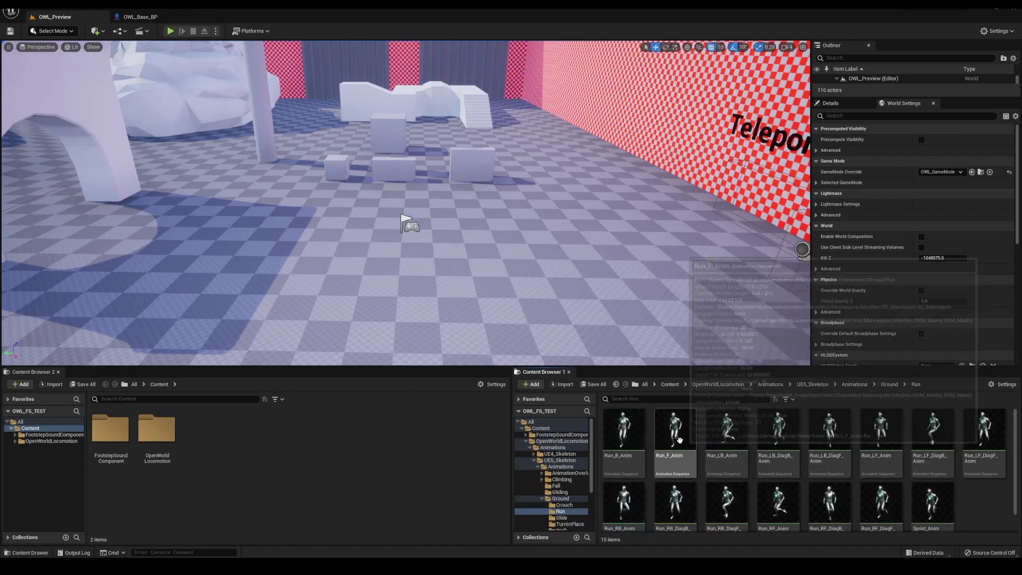
double_click(677, 446)
Insert a notify track in Run_F_Anim and add the footstep notify level with the right-leg marker
left_click(320, 384)
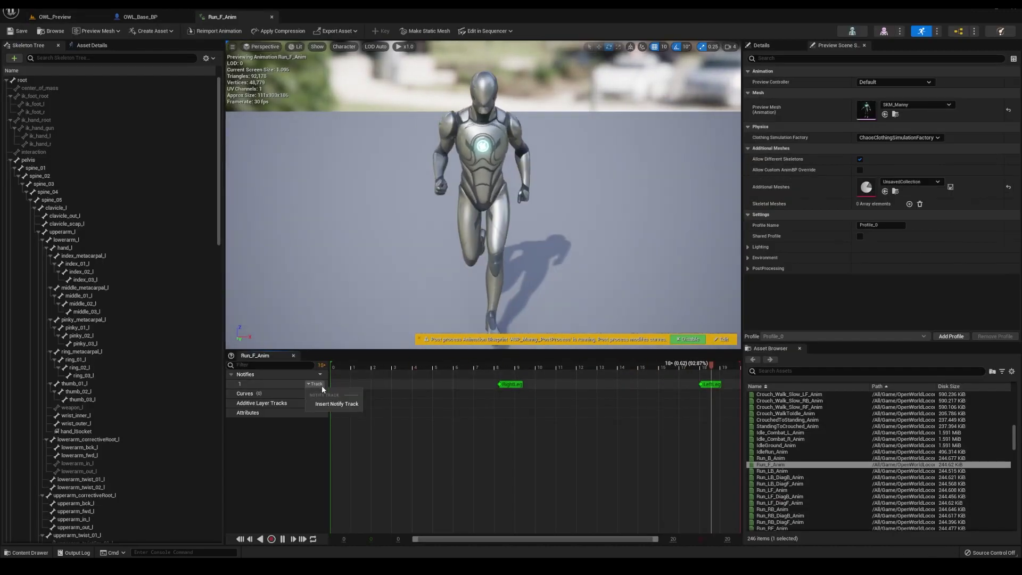
right_click(498, 384)
mouse_move(527, 402)
left_click(613, 446)
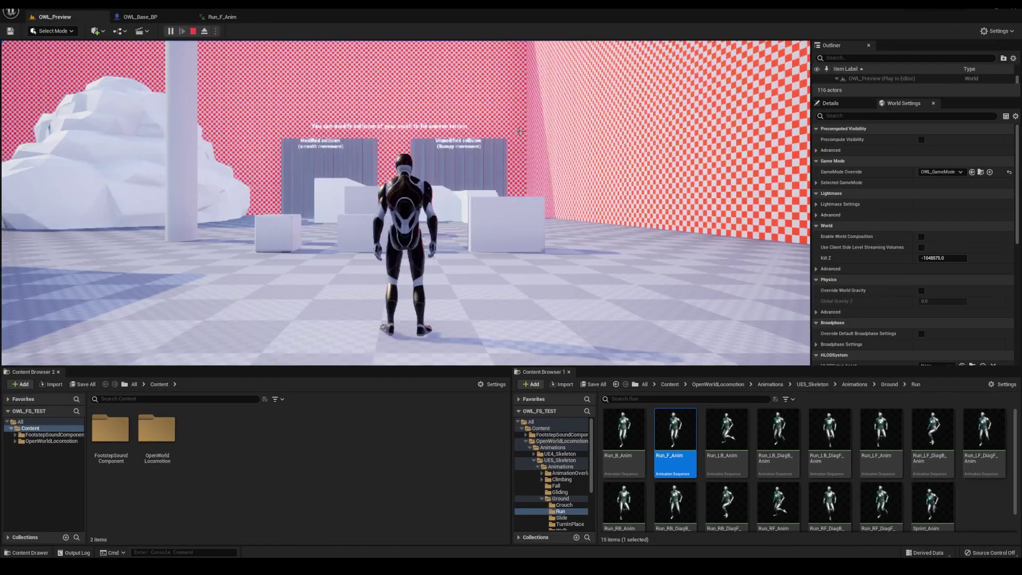
Run the character around the playing OWL_Preview level to test the running footsteps, and stop the play session
key("a")
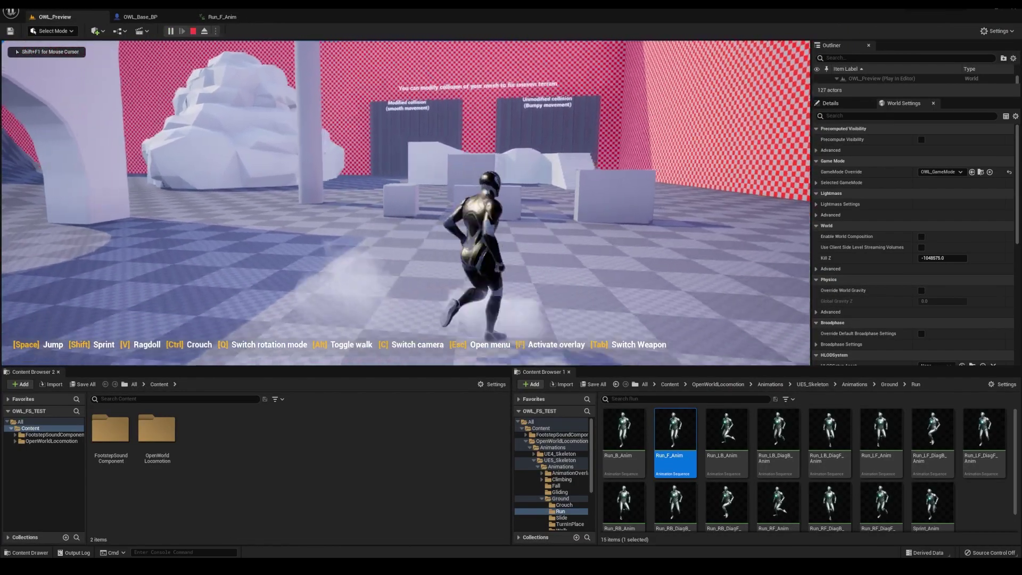
key("Escape")
scroll(560, 444, "down", 3)
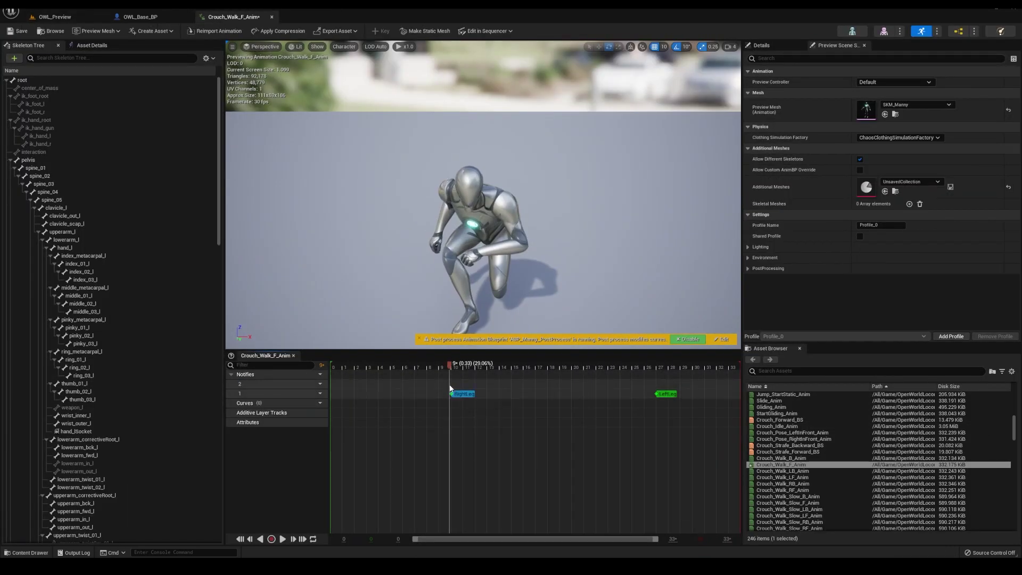
Return to the OWL_Preview level and test the crouch-walk footsteps in play
left_click(55, 16)
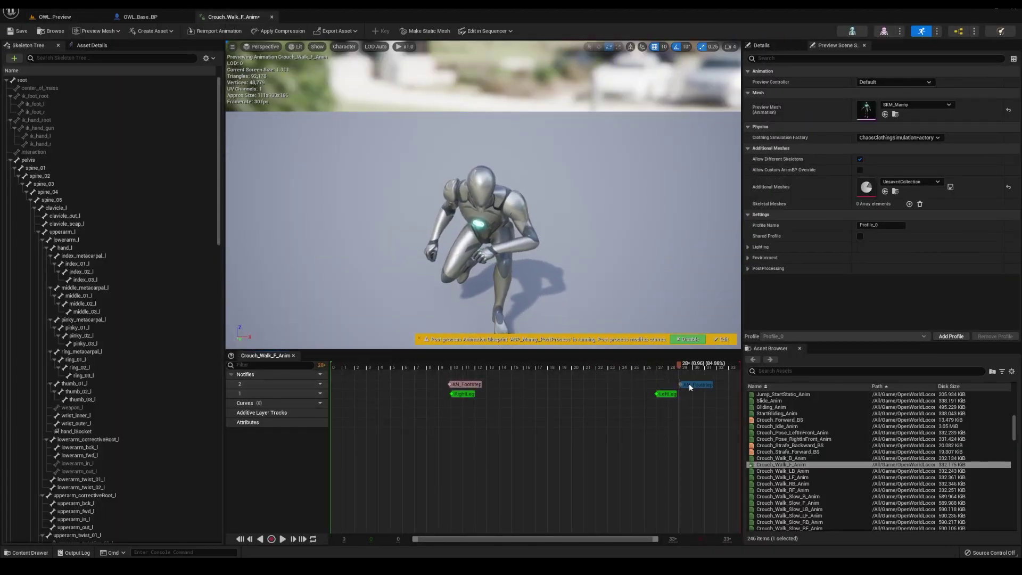
left_click(55, 16)
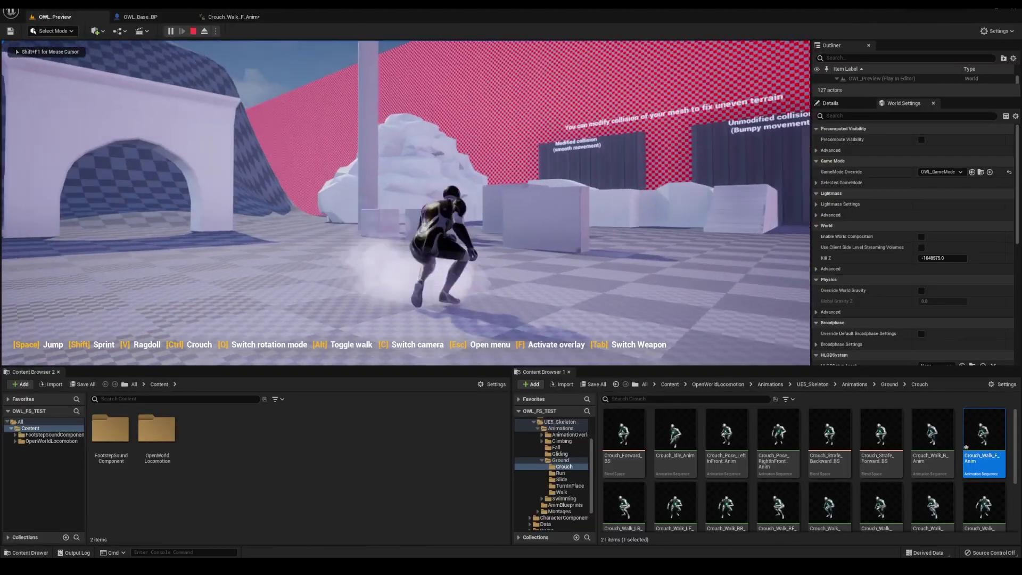
key("ctrl")
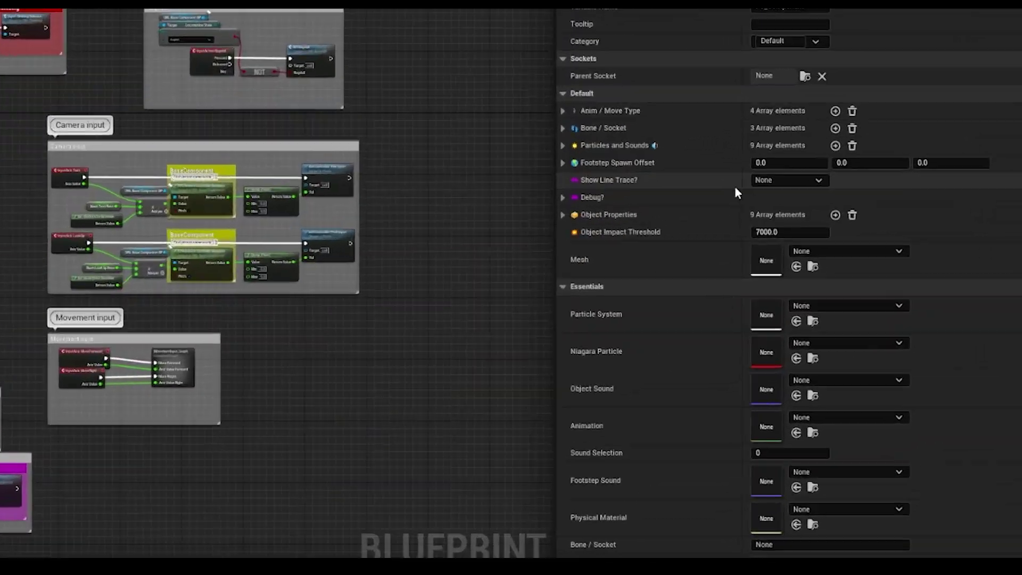
Expand the FS_Component's Debug settings and set Show Line Trace to For Duration
left_click(740, 196)
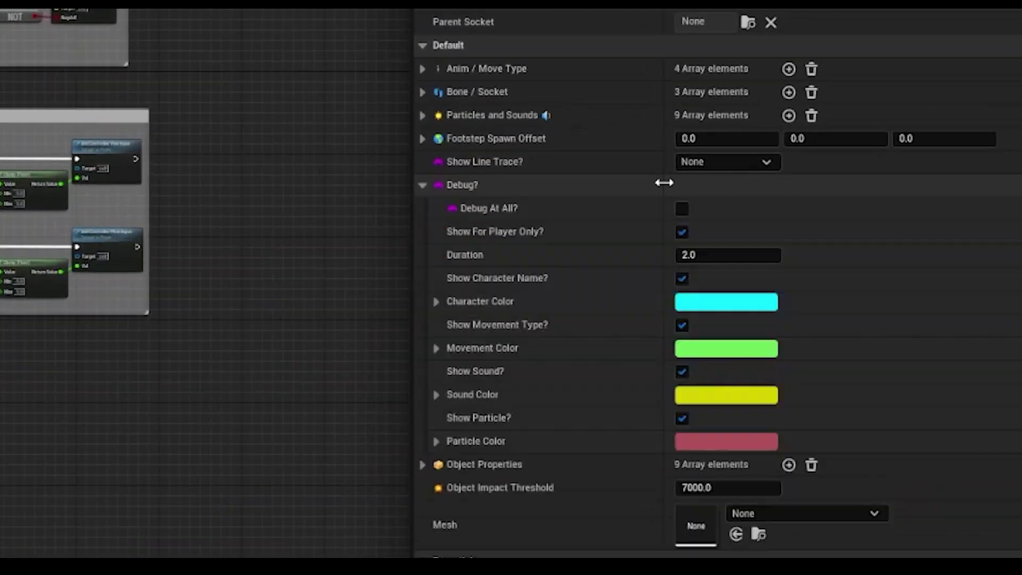
left_click(718, 163)
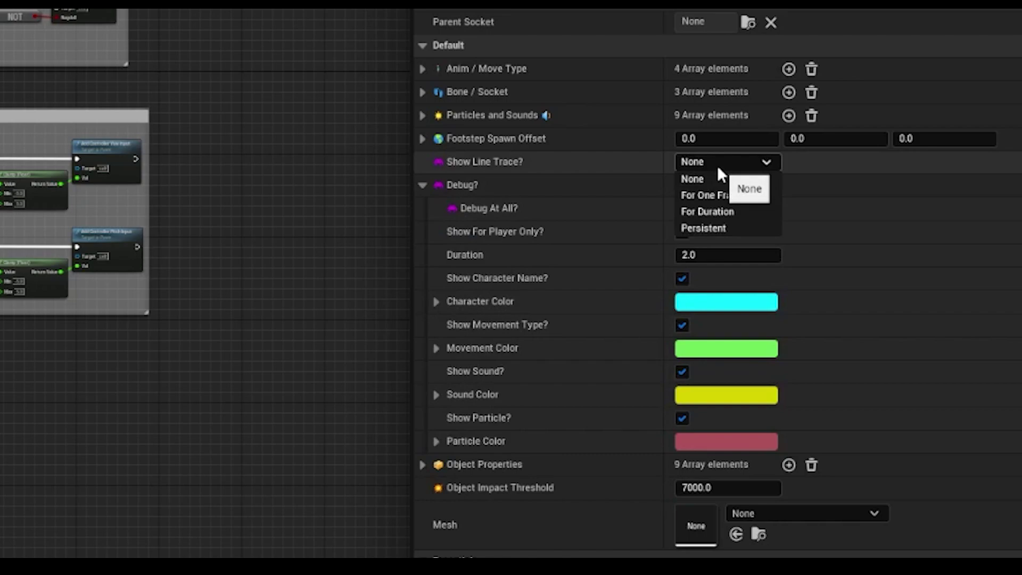
left_click(720, 213)
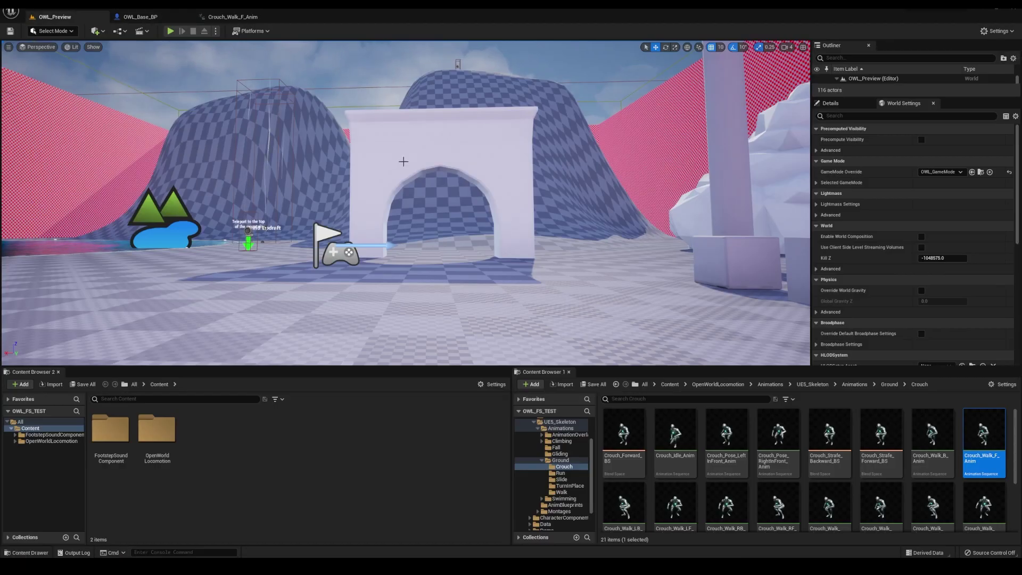
Play the level and move the character running and crouching to check the footstep line traces and debug text
key("alt+p")
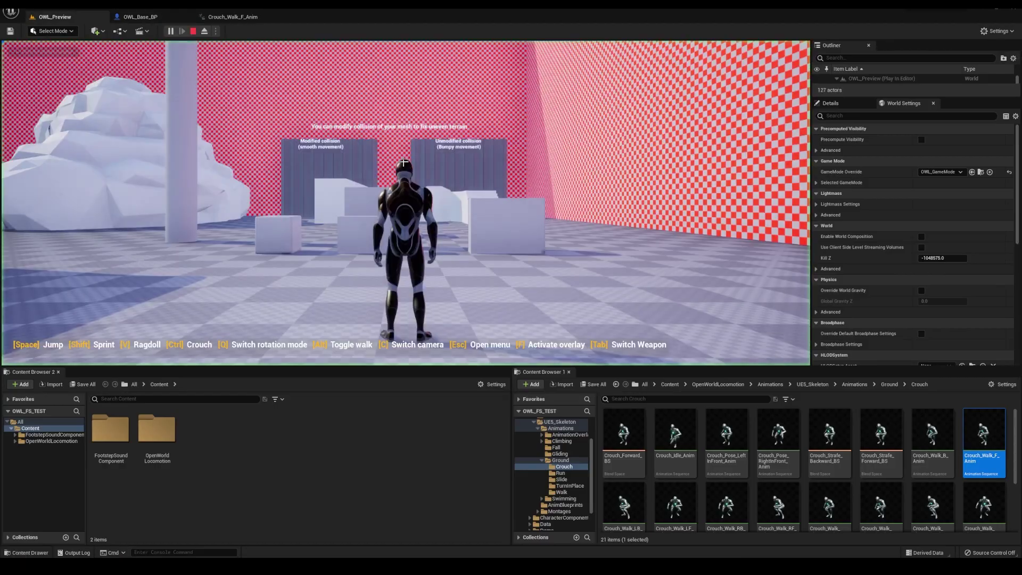
key("a")
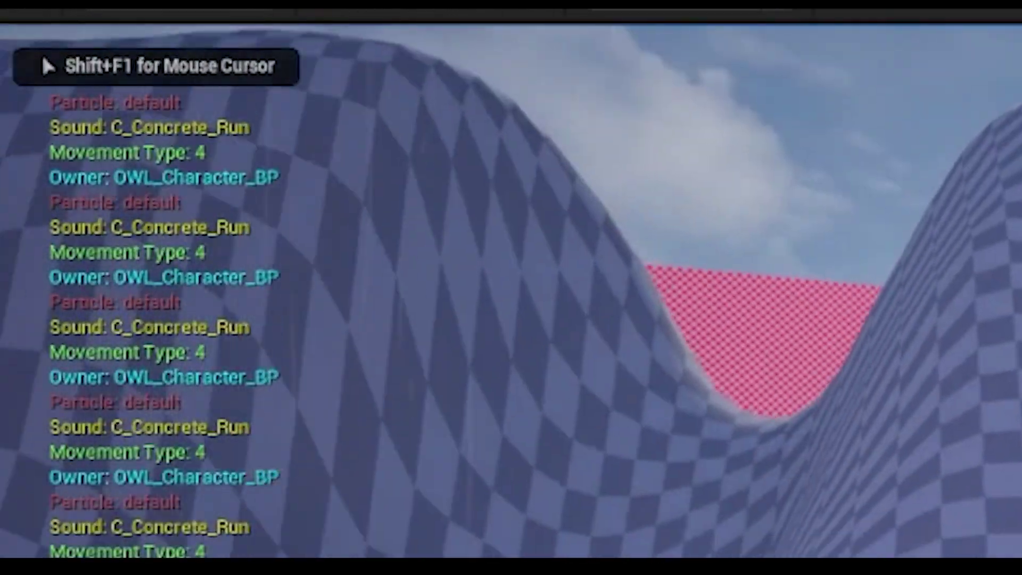
key("c")
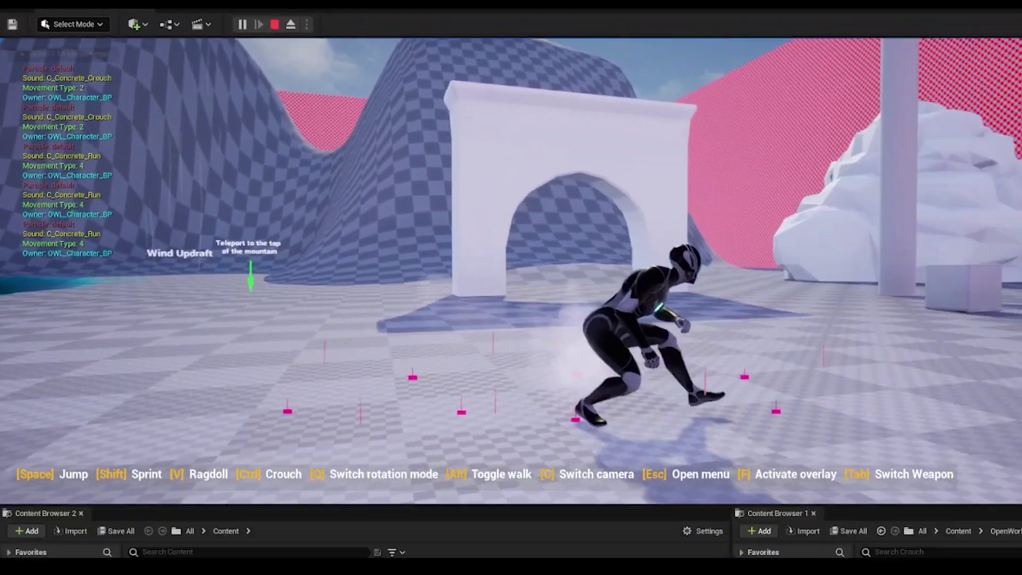
key("w")
key("ctrl")
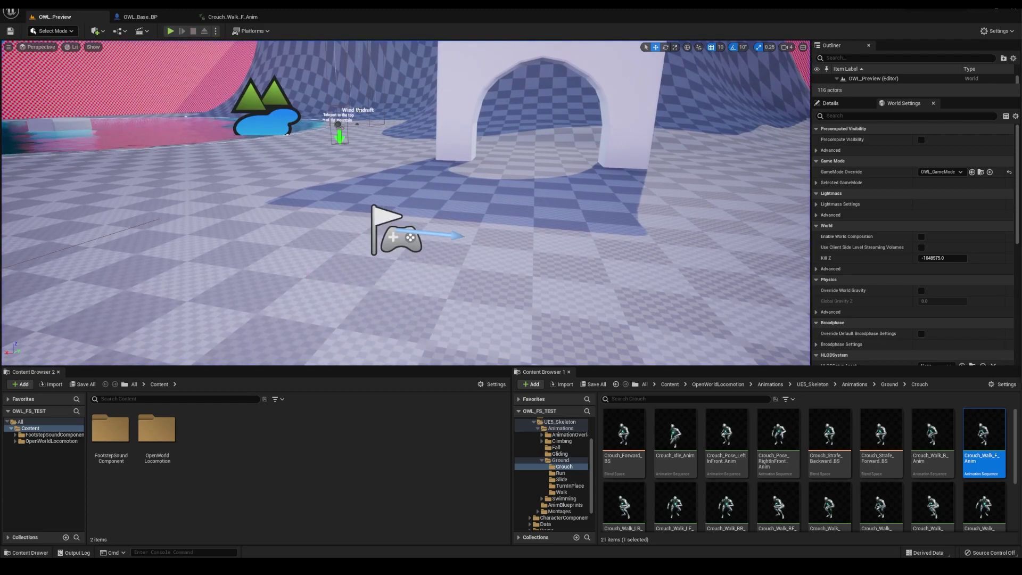
Move the Player Start close to the arch in the OWL_Preview level
key("s")
right_click_drag(616, 214, 521, 193)
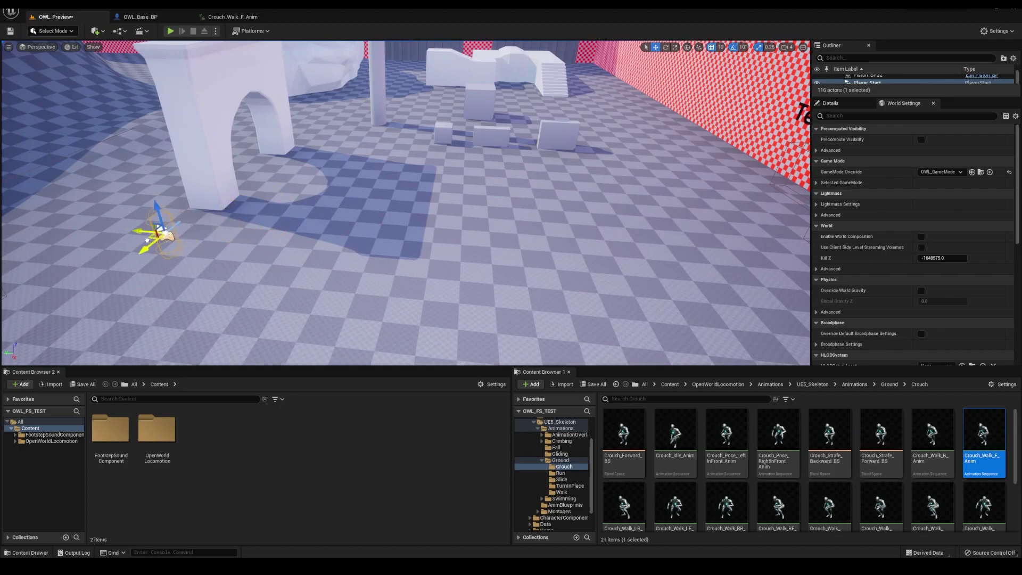
Play the level, climb up and down the arch's pillar, and release the character to check for climbing footsteps
key("alt+p")
key("w")
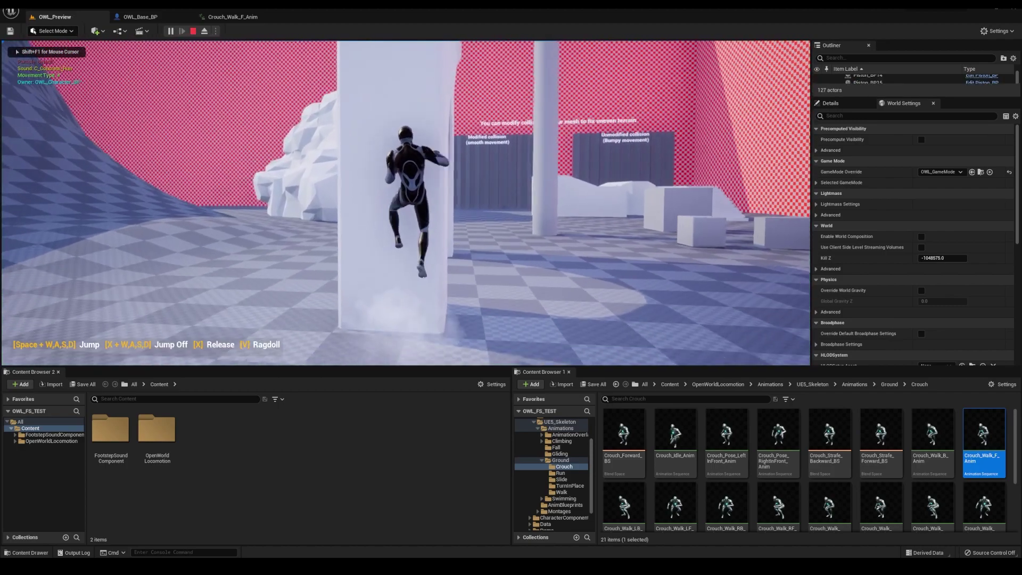
key("w")
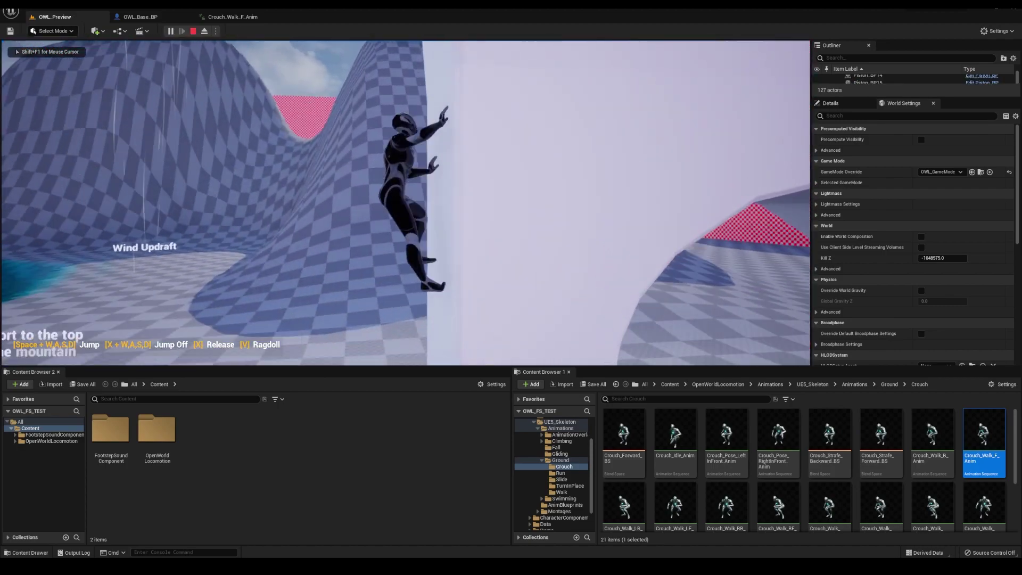
key("s")
key("x")
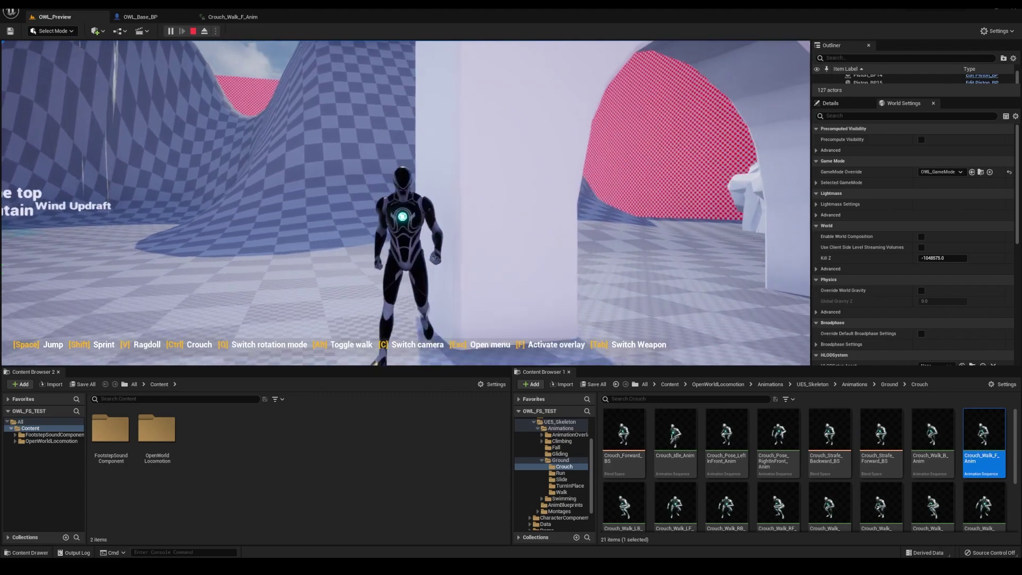
key("d")
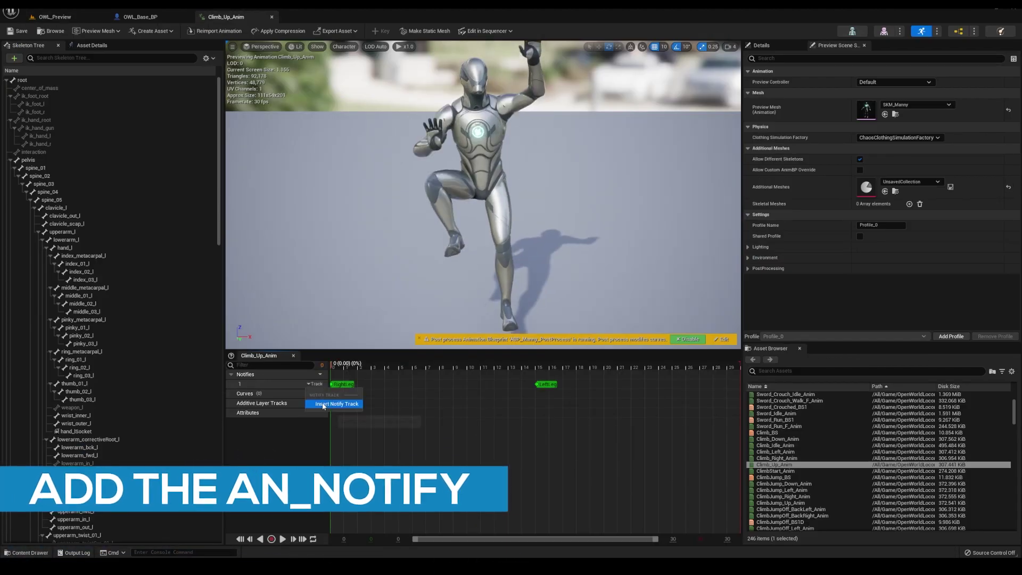
Insert a second notify track in the Climb_Up_Anim animation
left_click(335, 405)
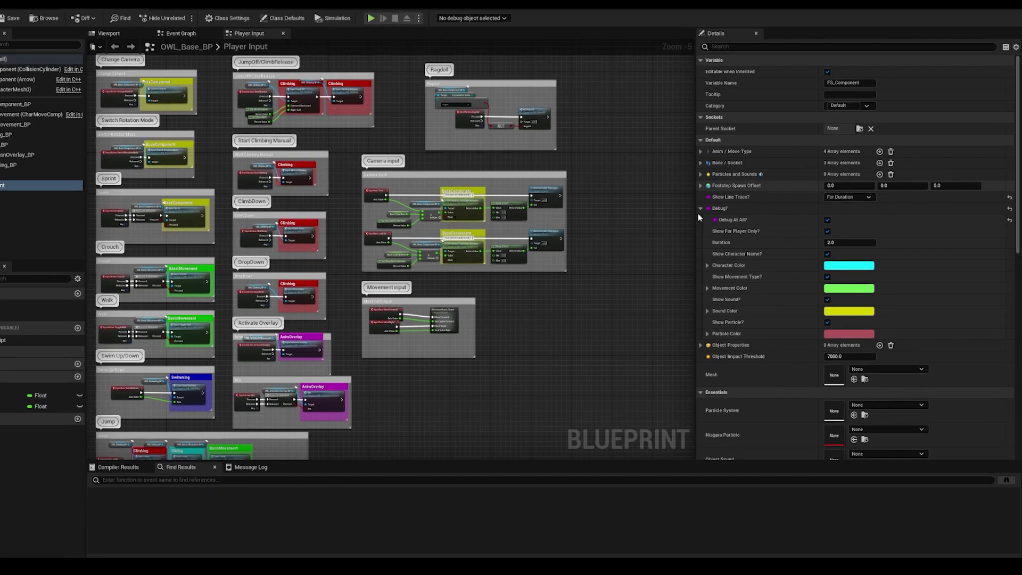
Collapse the FS_Component's Debug settings and expand all four Anim / Move Type entries
left_click(700, 208)
left_click(701, 152)
left_click(708, 198)
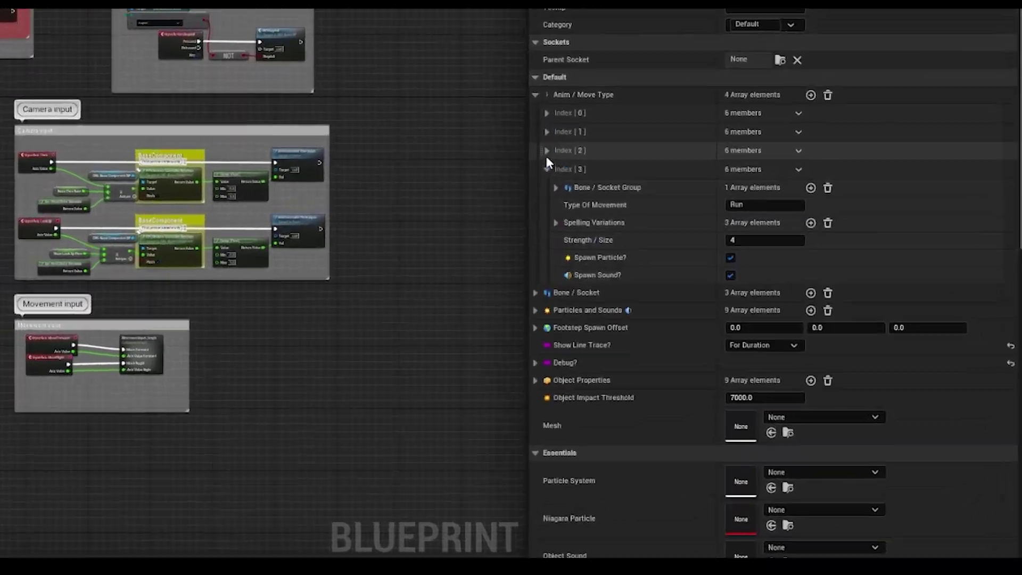
left_click(708, 187)
left_click(708, 174)
left_click(708, 163)
scroll(480, 160, "down", 3)
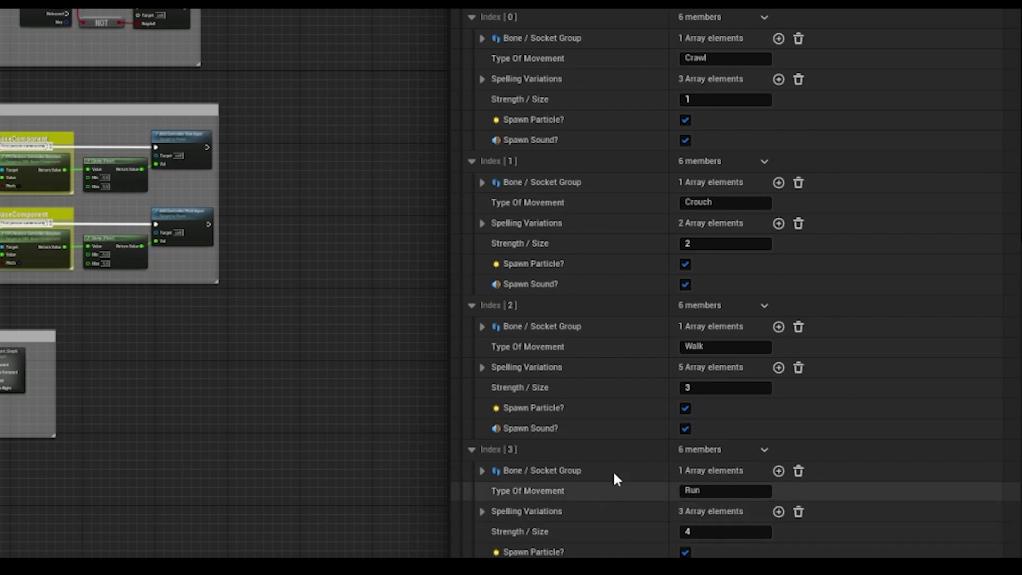
Examine the Type Of Movement name of each Anim / Move Type entry
left_click(727, 56)
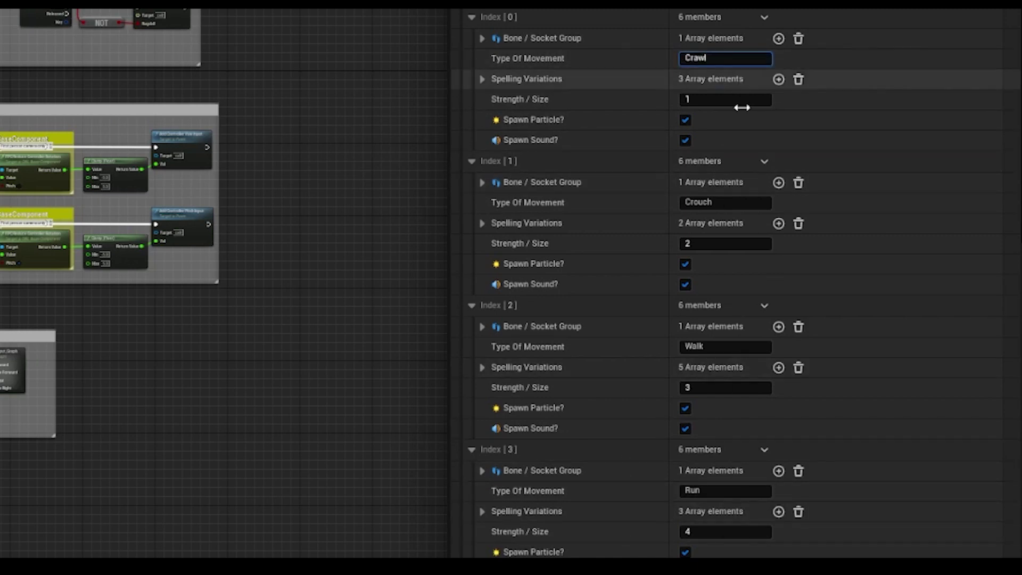
left_click(737, 205)
left_click(729, 346)
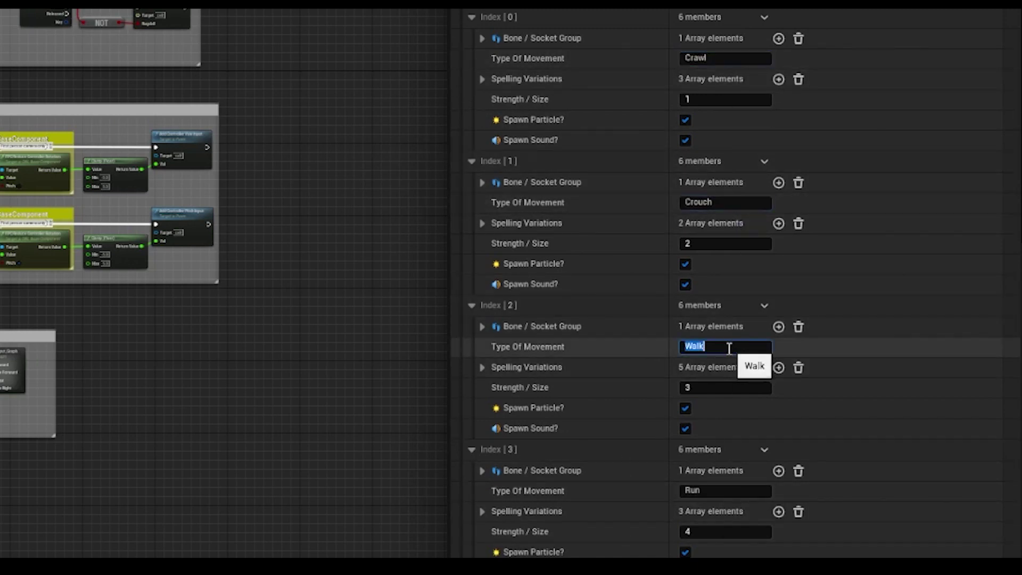
left_click(720, 485)
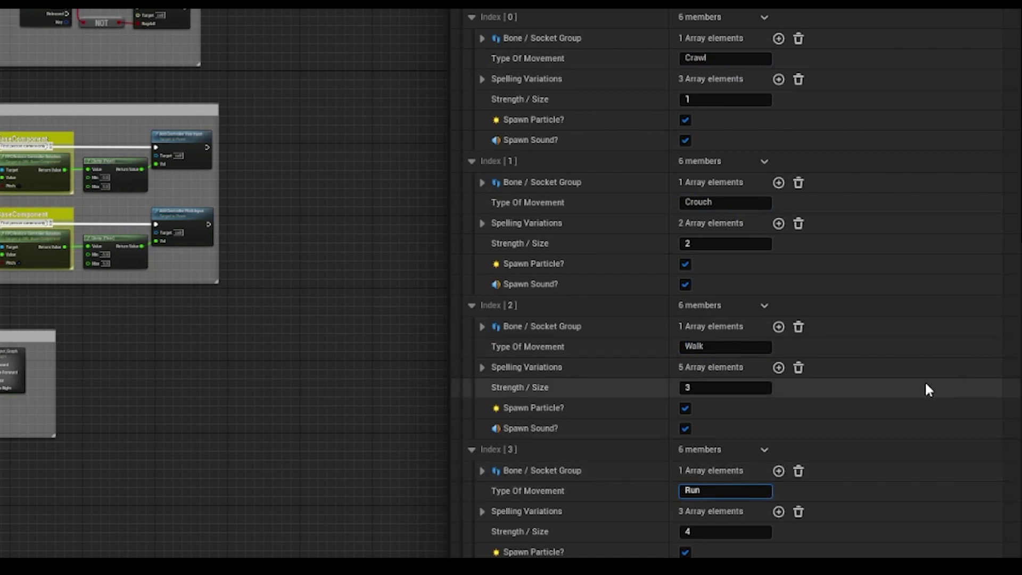
scroll(921, 379, "up", 2)
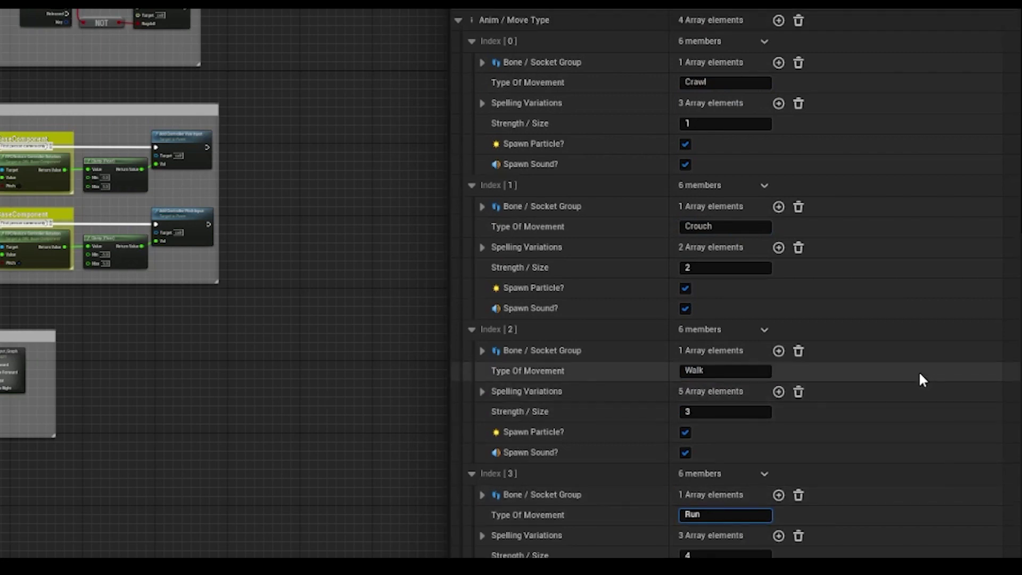
Add "climb" as a fourth spelling variation of the Crawl entry in Anim / Move Type
left_click(637, 132)
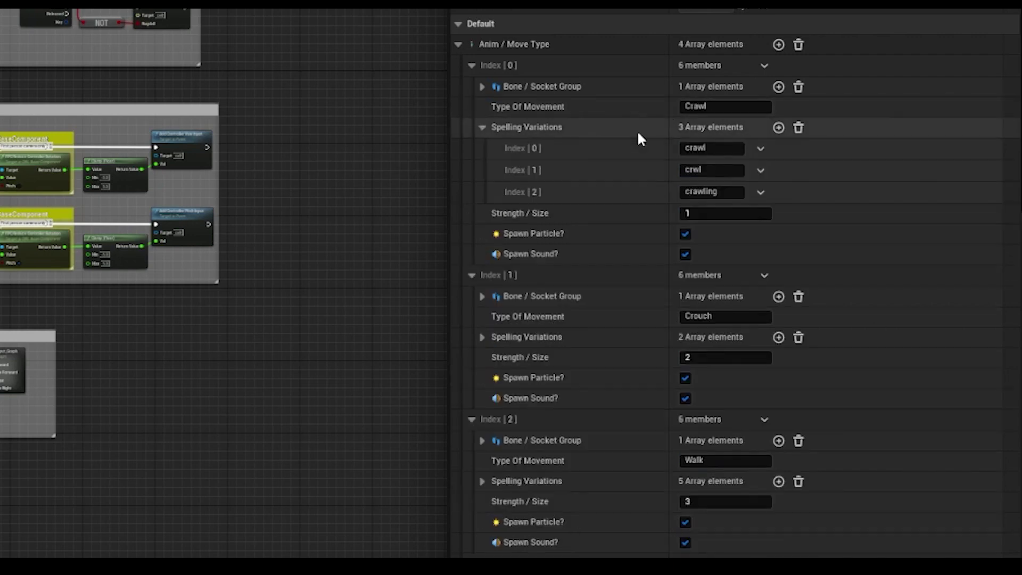
left_click(779, 127)
left_click(716, 214)
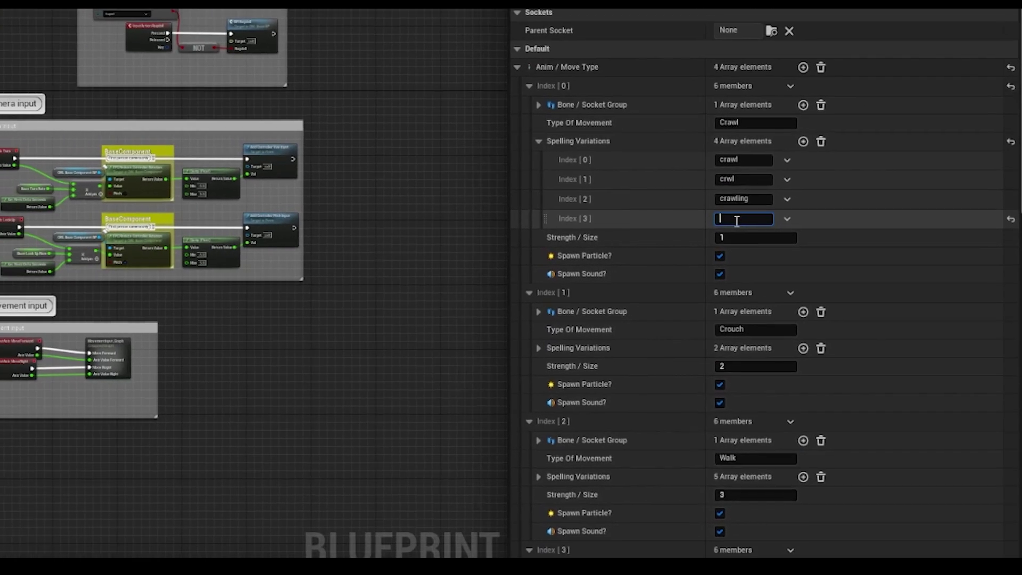
type("climb")
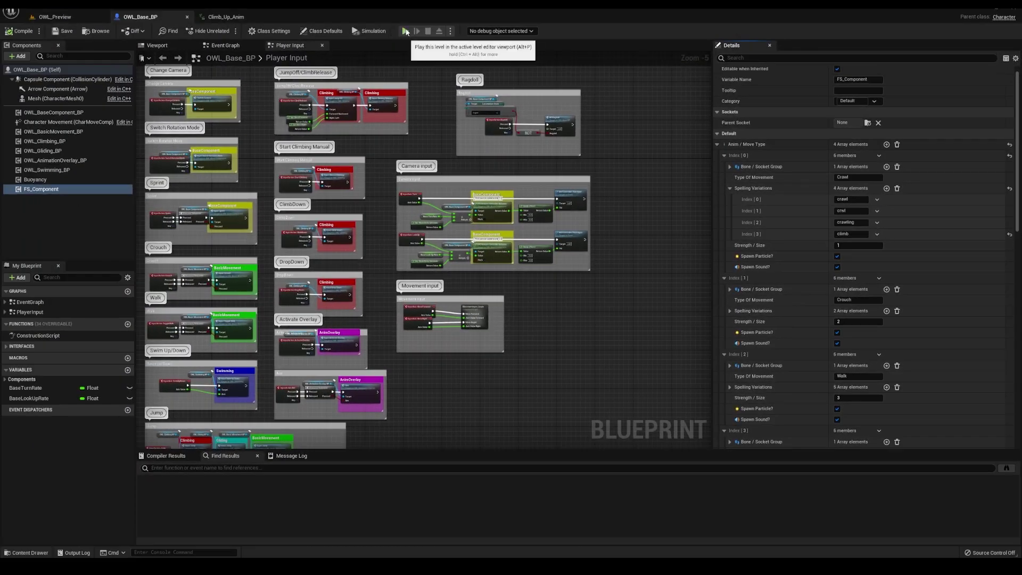
Play the level, run to the arch and climb it to test the climbing footsteps
left_click(405, 31)
key("w")
key("space")
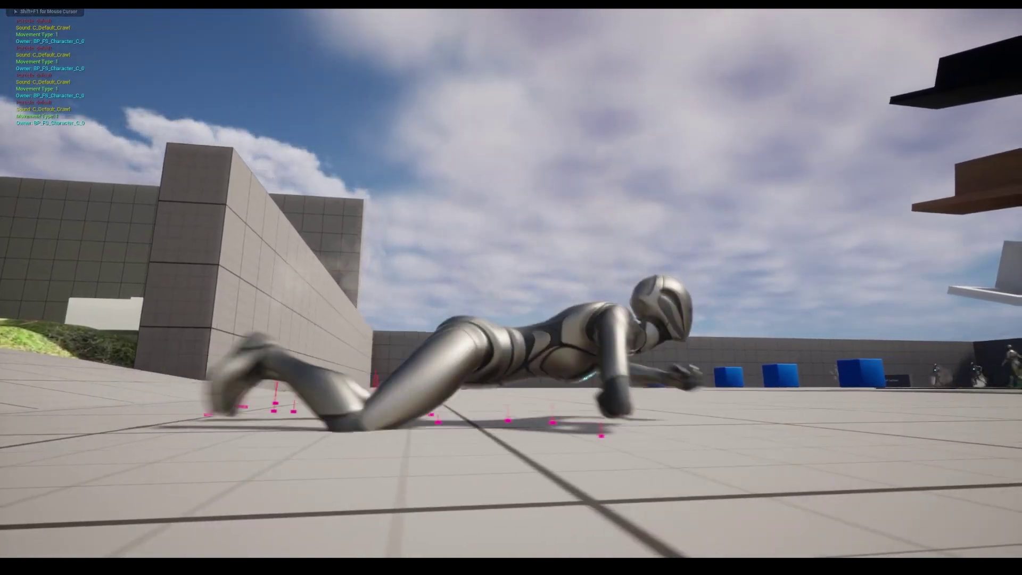
key("w")
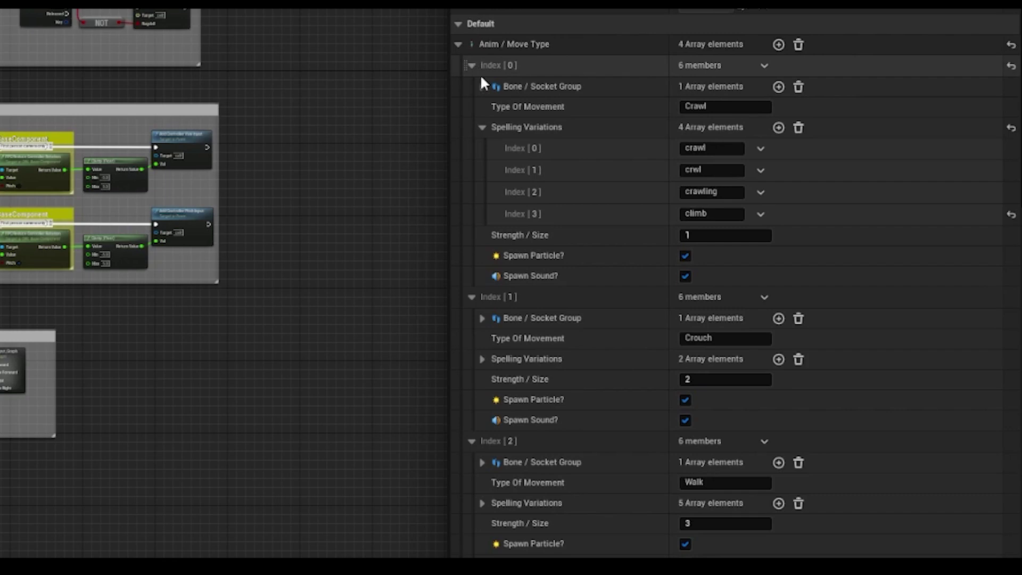
Check the Crawl entry's Bone / Socket Group and collapse the whole Anim / Move Type array
left_click(483, 85)
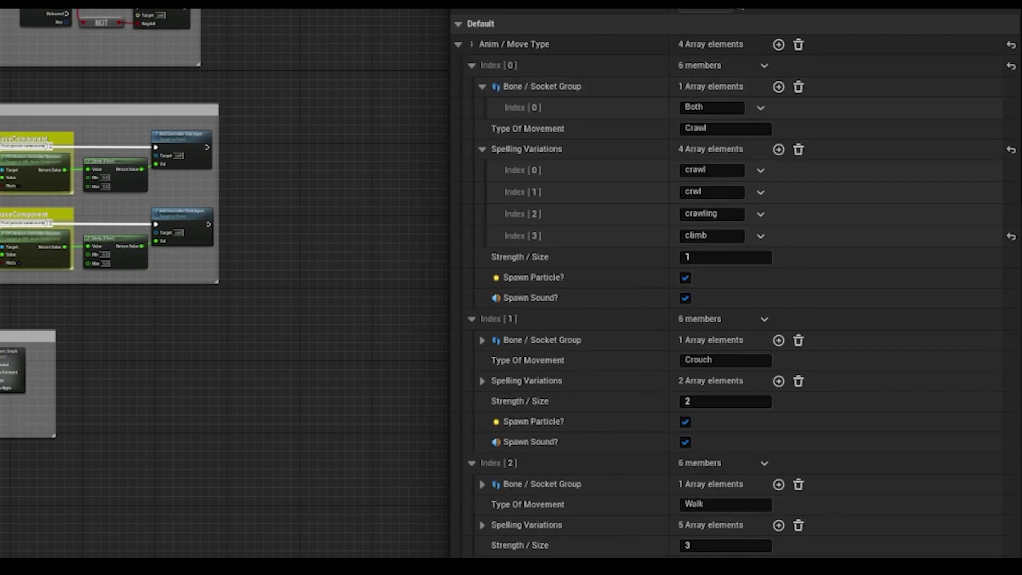
right_click(551, 42)
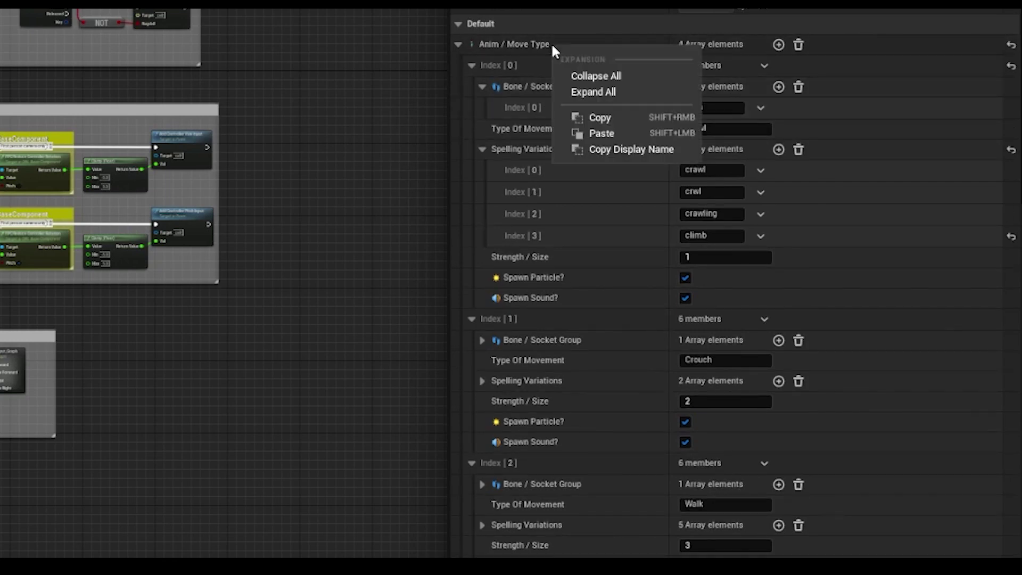
left_click(600, 75)
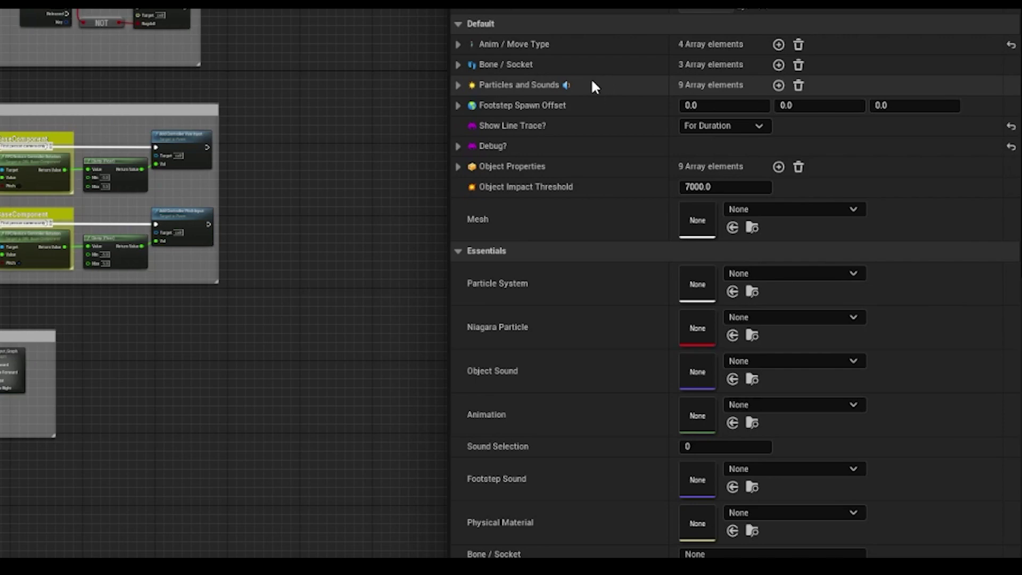
Expand the three Bone / Socket entries and examine the Bone / Socket Group name of each
left_click(459, 65)
left_click(471, 127)
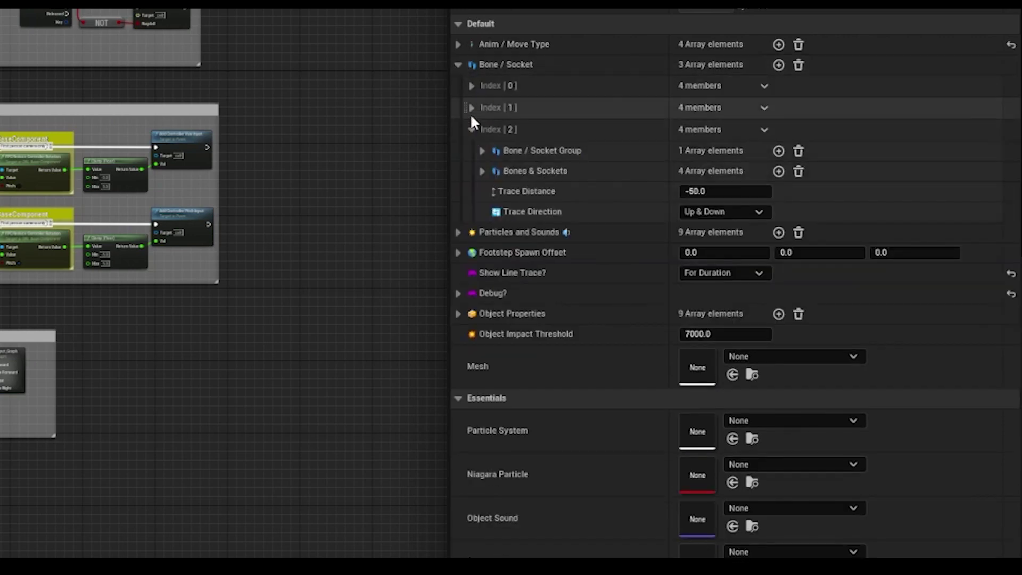
left_click(472, 105)
left_click(471, 86)
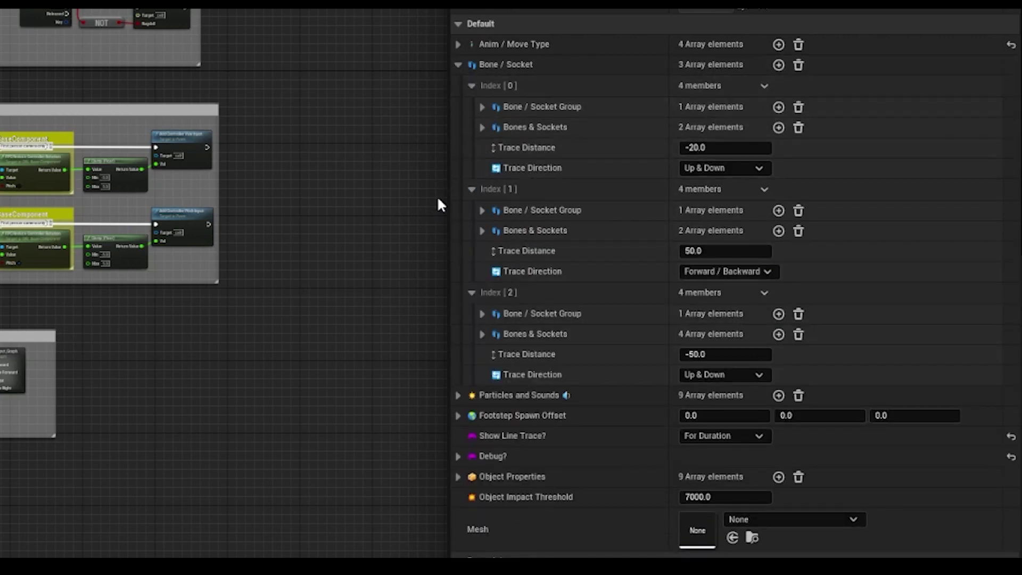
left_click(482, 314)
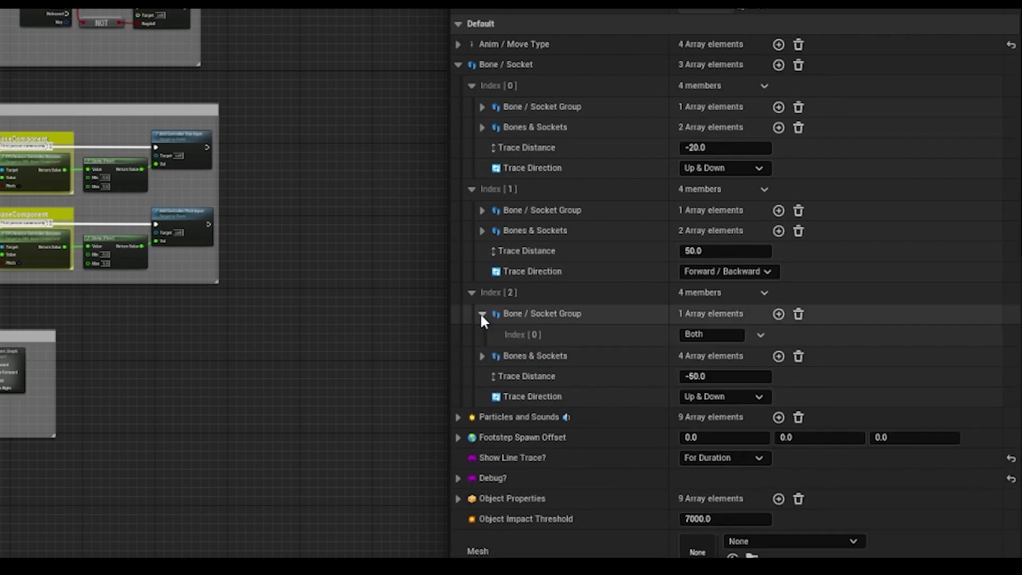
left_click(482, 210)
left_click(482, 106)
left_click(711, 127)
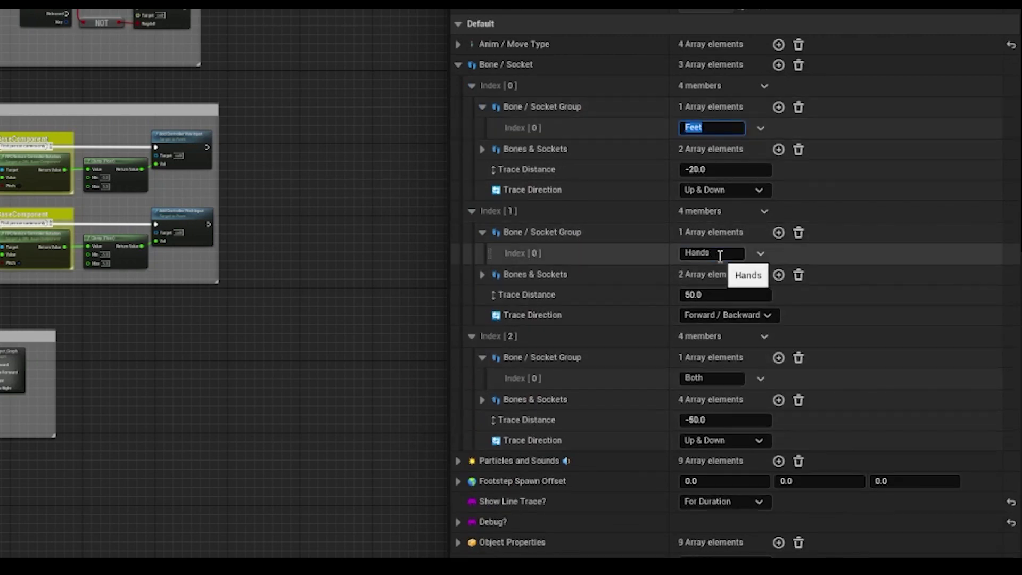
left_click(712, 253)
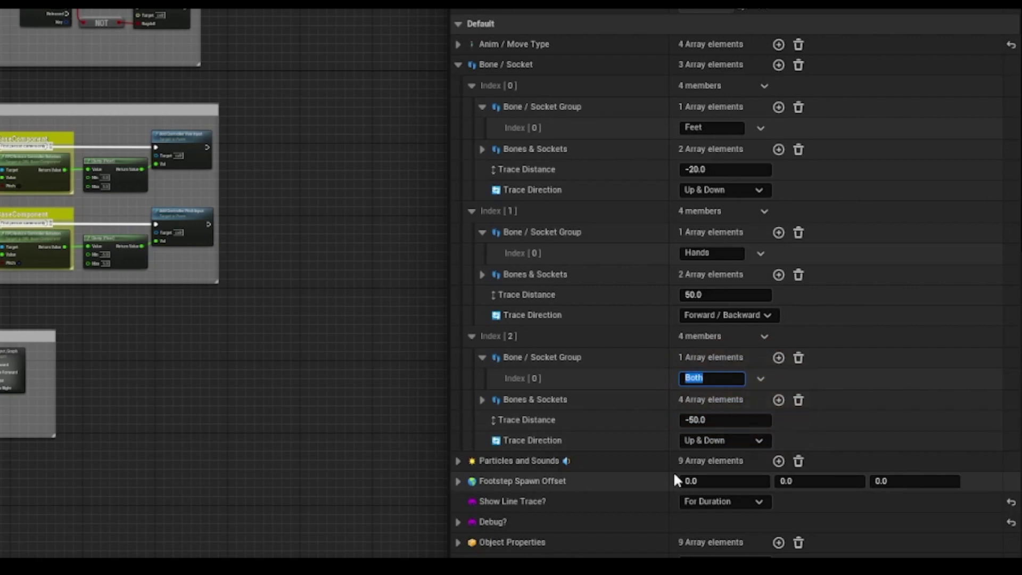
Set the Both group's Trace Direction to Forward / Backward and test the traces by climbing the arch in play mode
left_click(728, 441)
left_click(725, 467)
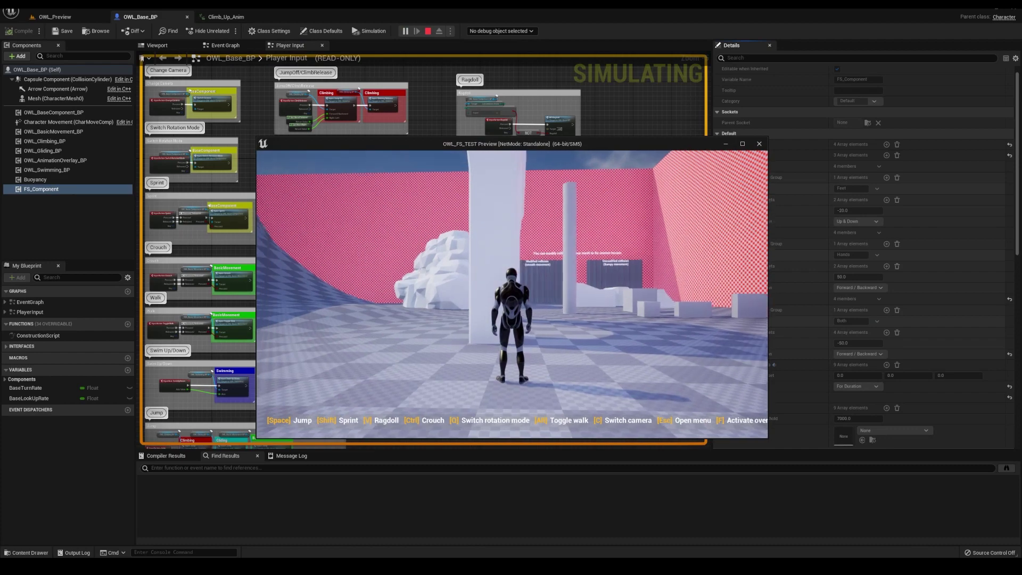
key("w")
key("space")
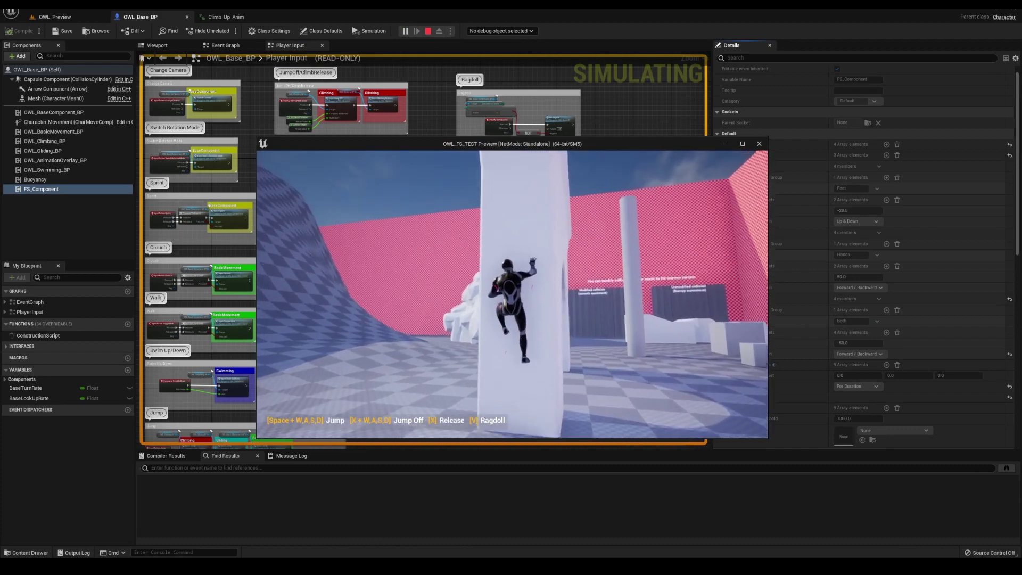
key("w")
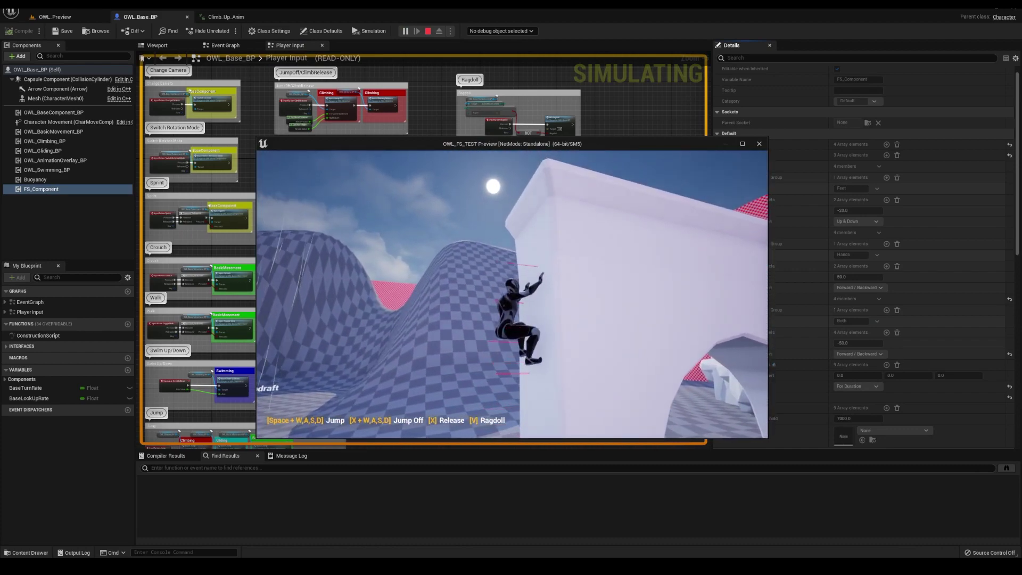
key("Escape")
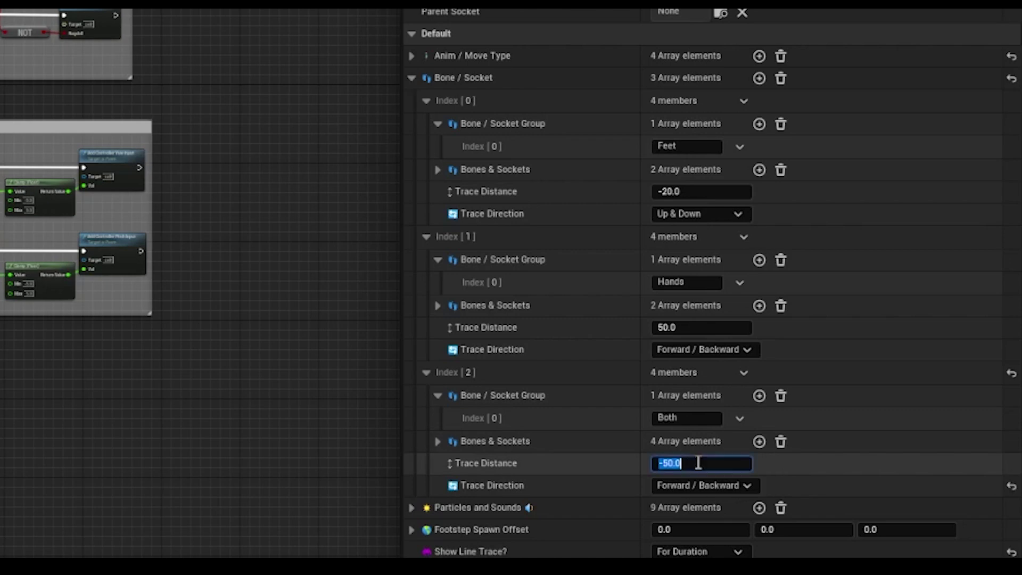
Set the Both group's Trace Distance to 50 and play the level to test climbing again
left_click(811, 468)
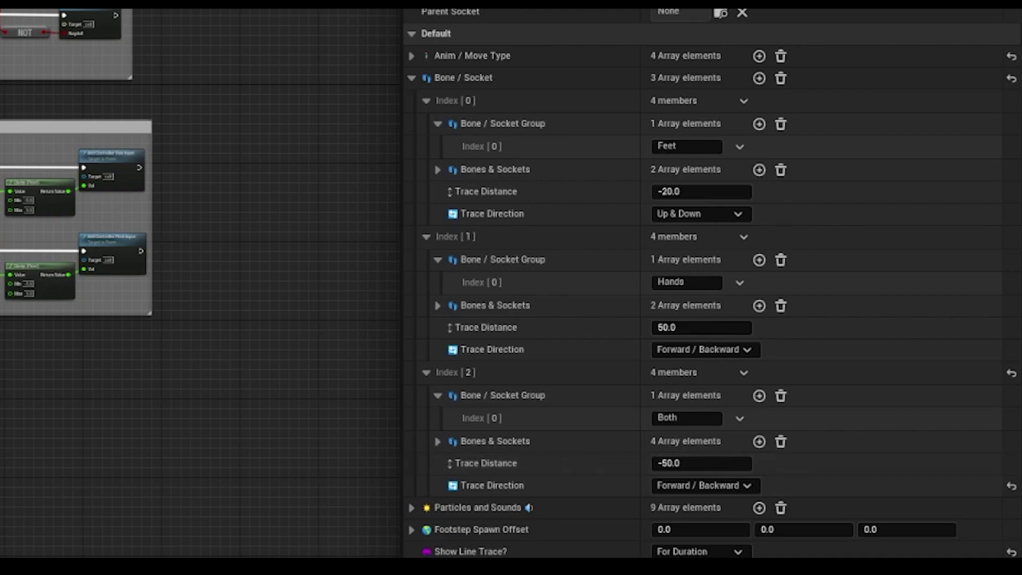
left_click(661, 463)
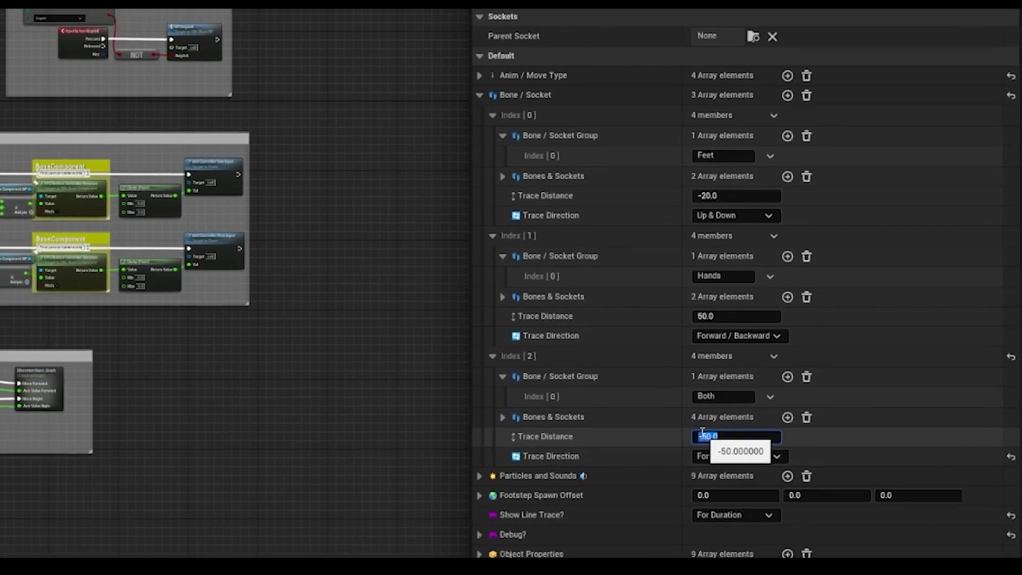
left_click(661, 464)
key("BackSpace")
left_click(784, 551)
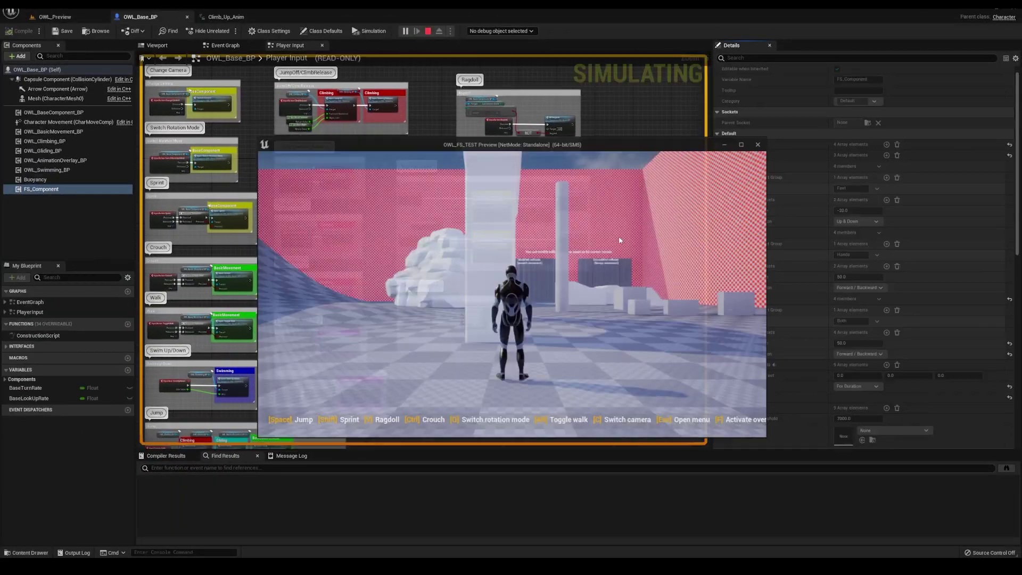
key("w")
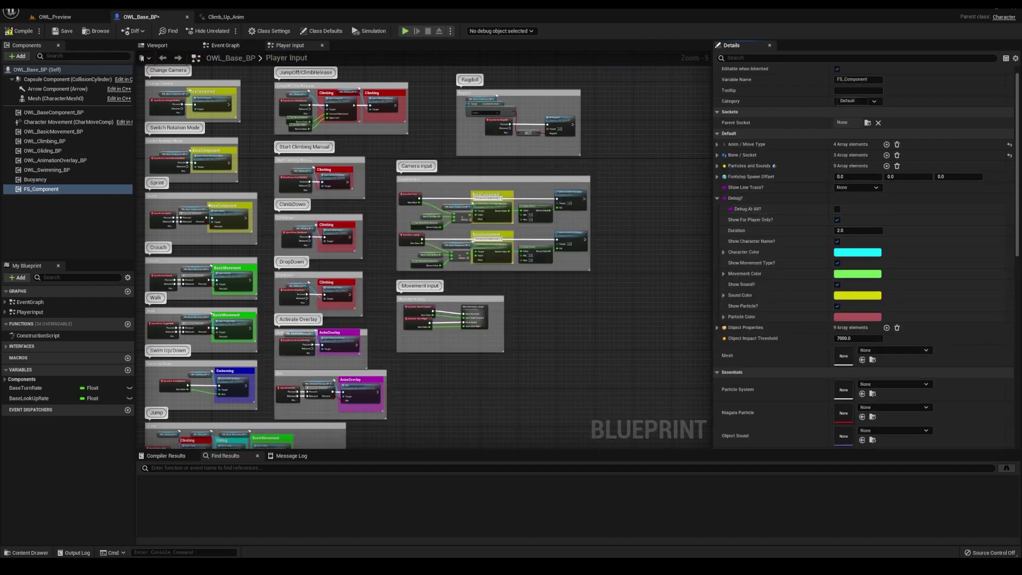
Compile OWL_Base_BP and set the Phys Material Override of Complex_Arch_01 in the OWL_Preview level to PM_Gravel
left_click(19, 31)
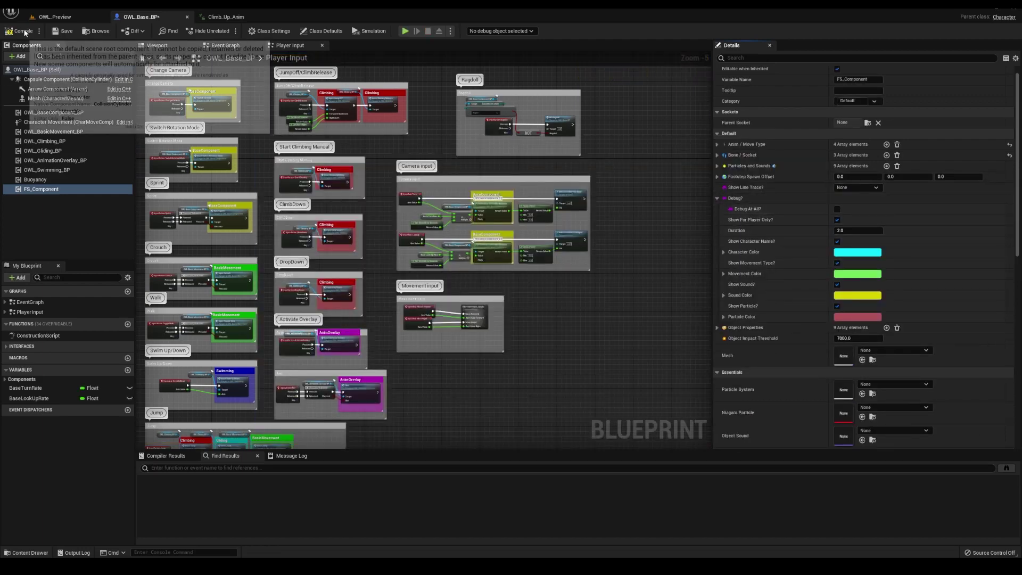
left_click(55, 17)
left_click(856, 106)
type("phys m")
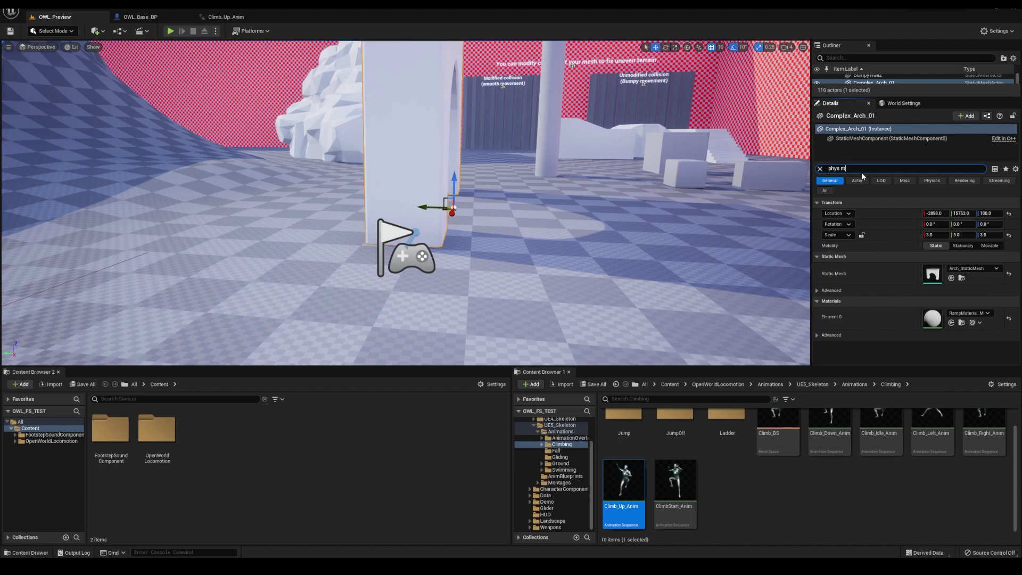
type("at")
left_click(968, 215)
left_click(952, 364)
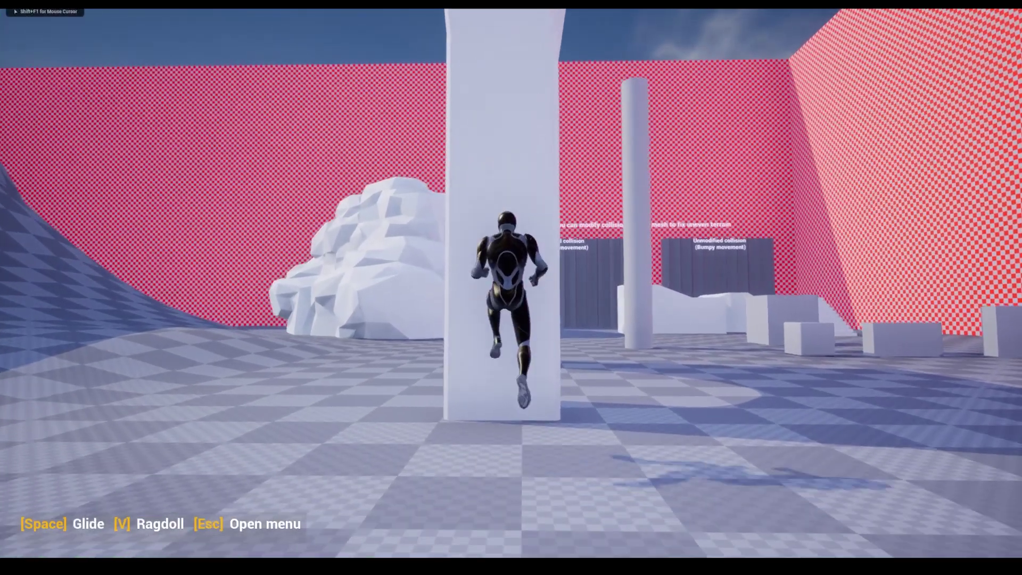
Play the level and climb the arch's pillar to check the gravel footstep sounds and particles
key("w")
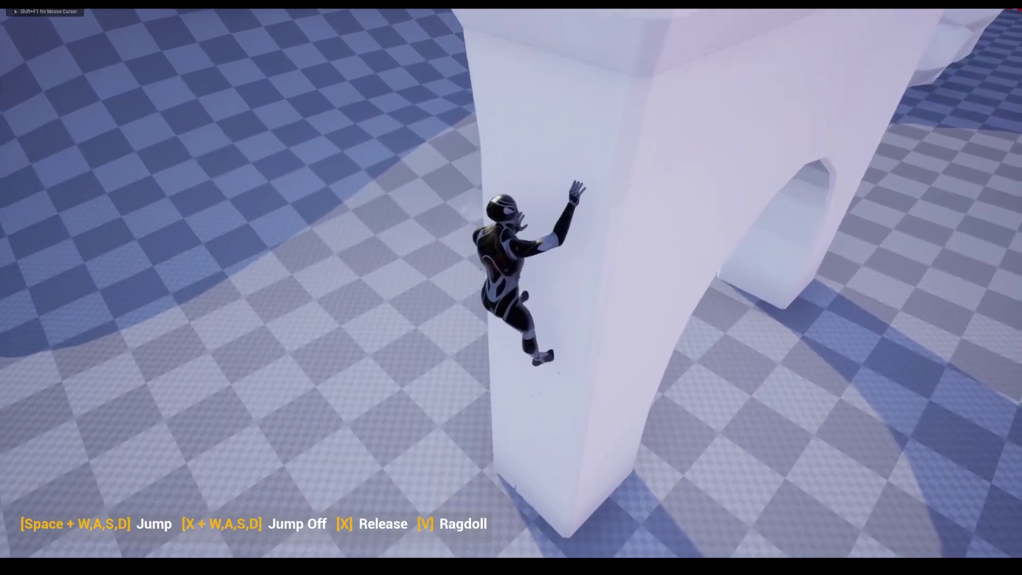
key("w")
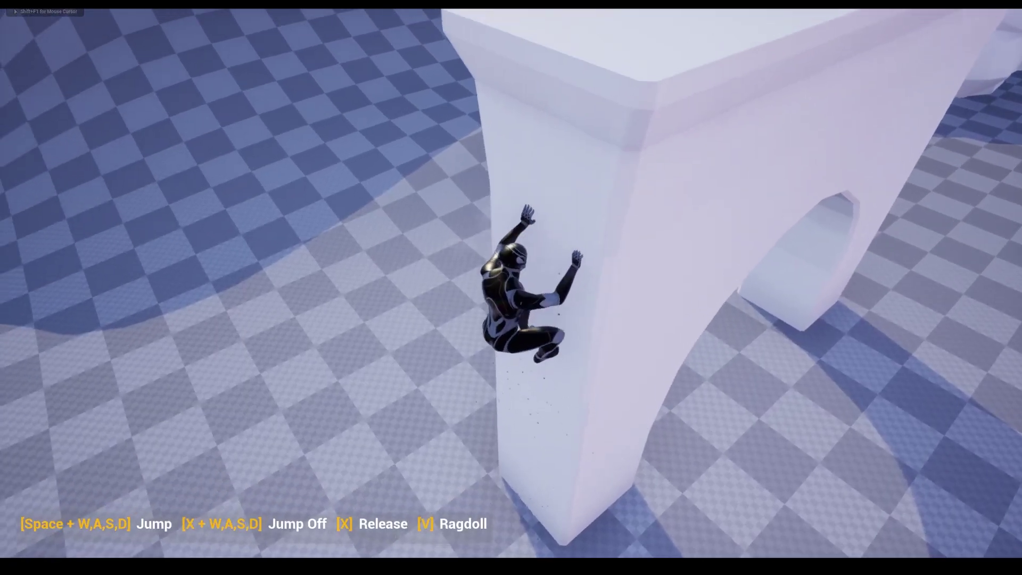
key("w")
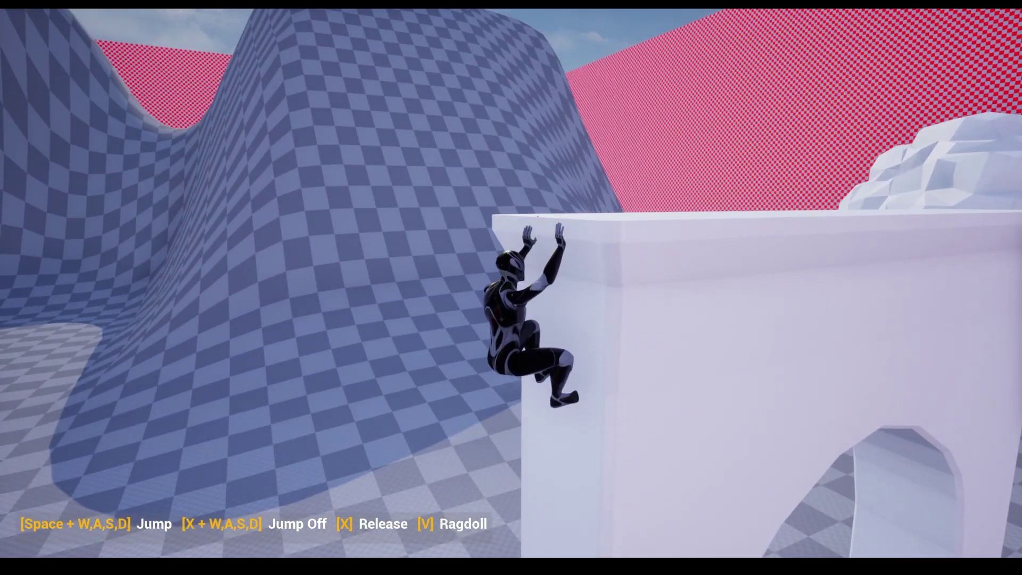
key("Escape")
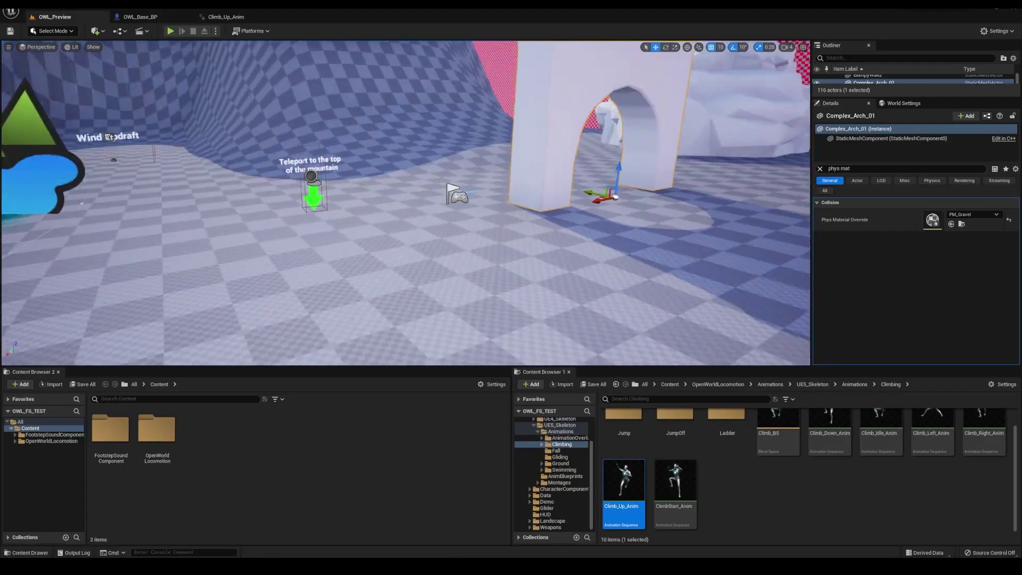
key("alt+p")
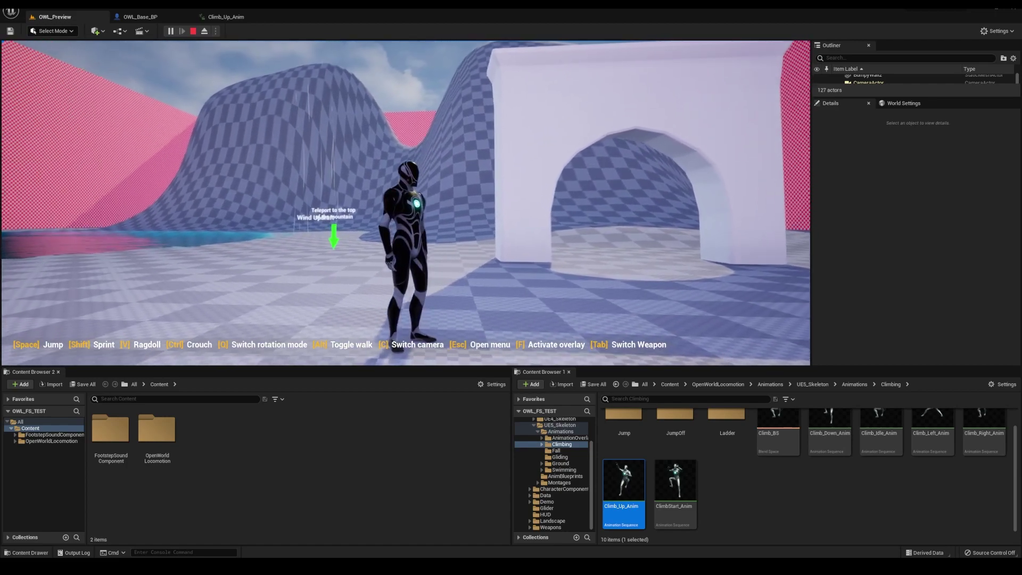
key("Escape")
Search the Ground animations folder for "sprint" and open Sprint_Anim
left_click(560, 464)
scroll(860, 488, "up", 2)
left_click(662, 399)
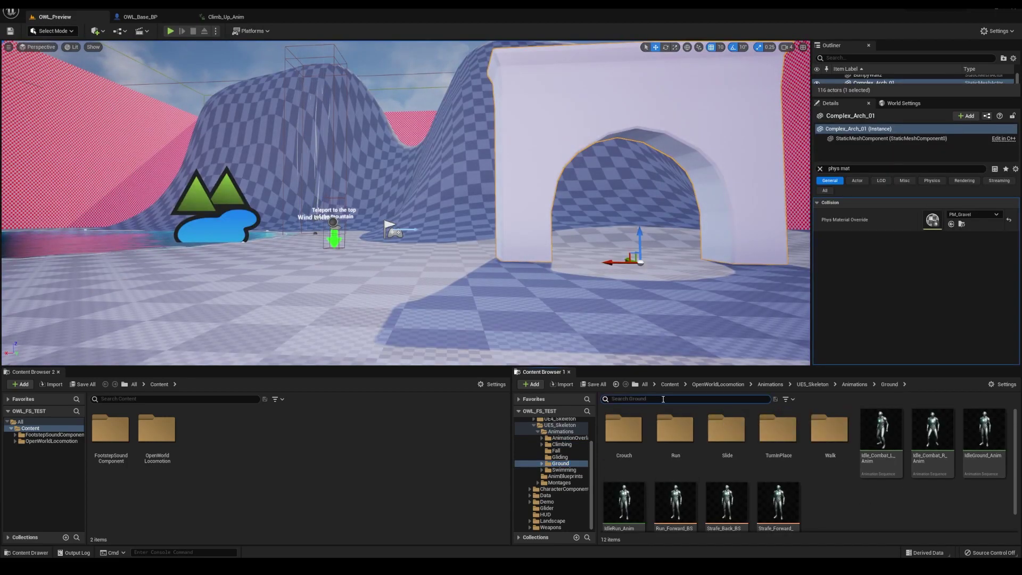
type("sprint")
double_click(618, 447)
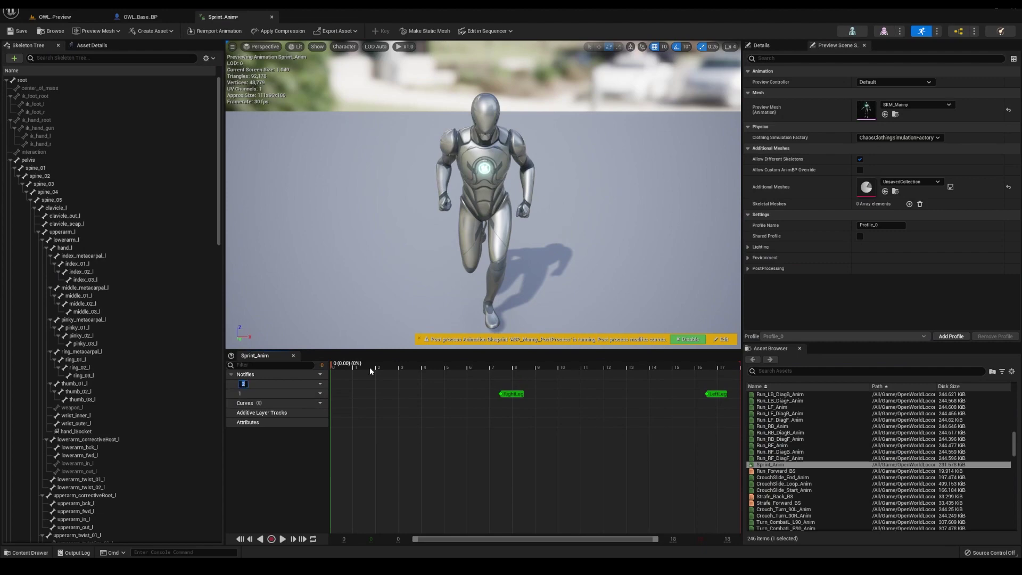
Place AN_Footstep notifies on Sprint_Anim's second notify track, aligned with the two existing leg notifies
right_click(501, 384)
mouse_move(563, 403)
left_click_drag(370, 371, 586, 371)
left_click(599, 448)
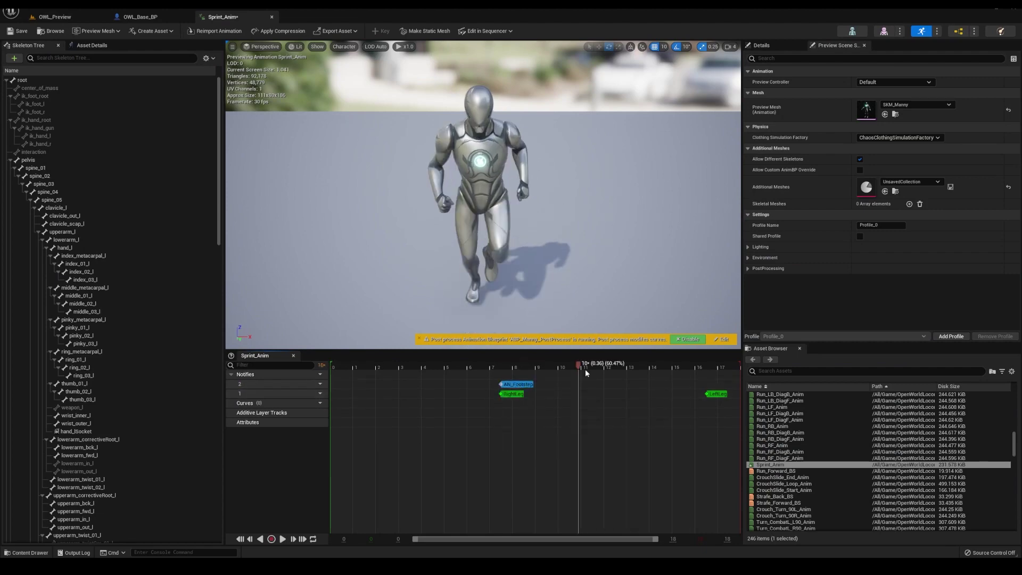
left_click_drag(586, 371, 706, 368)
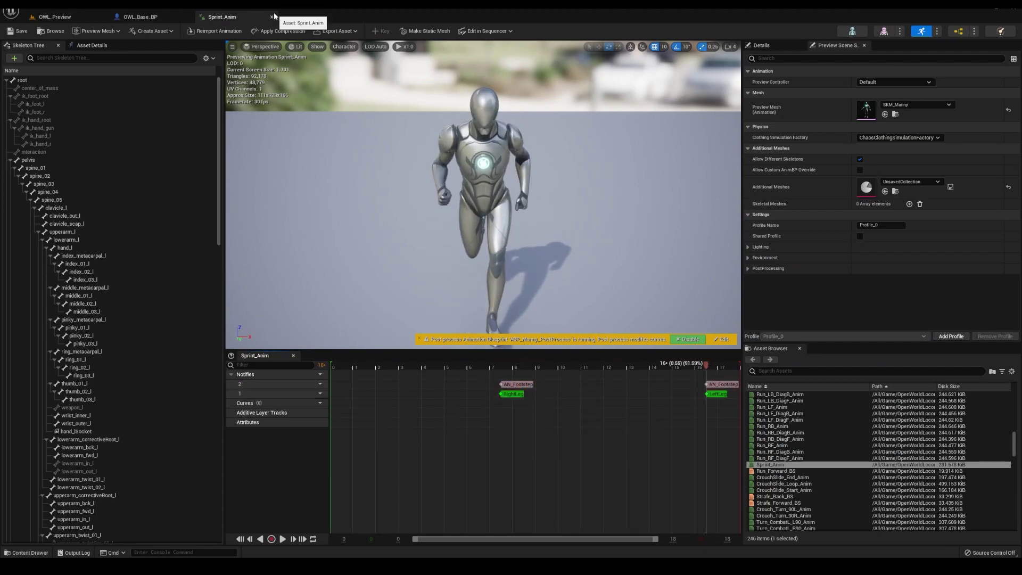
Close Sprint_Anim and collapse the FS_Component's Debug settings in OWL_Base_BP
left_click(273, 16)
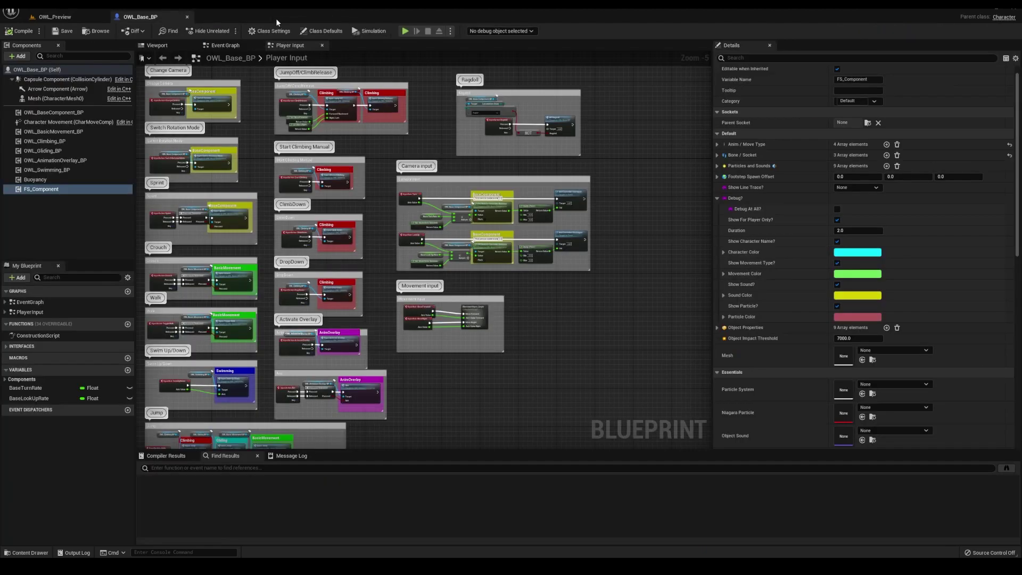
left_click(718, 199)
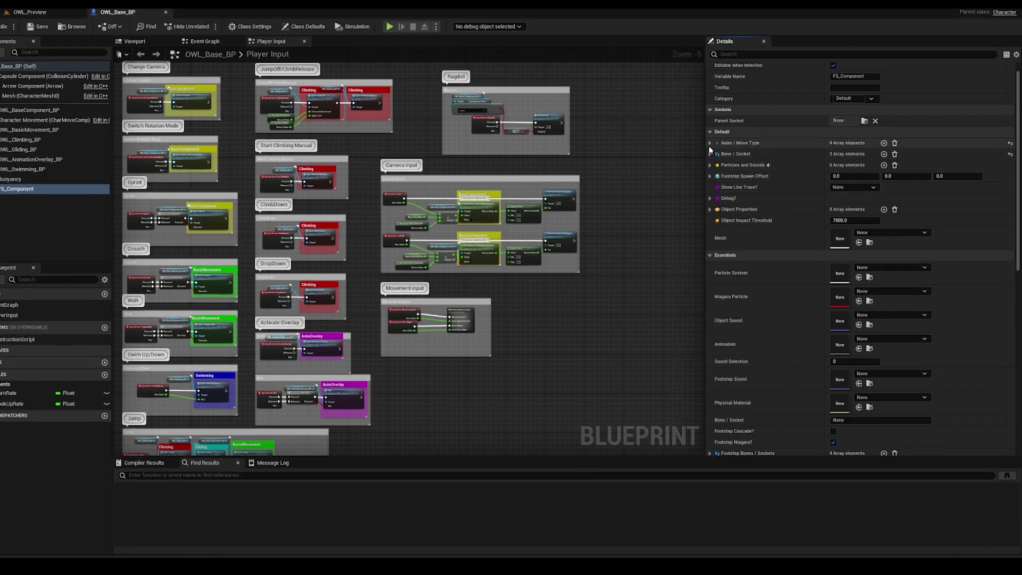
Expand the FS_Component's Anim / Move Type array with its Crawl, Crouch, Walk and Run entries, and add a new element
left_click(717, 144)
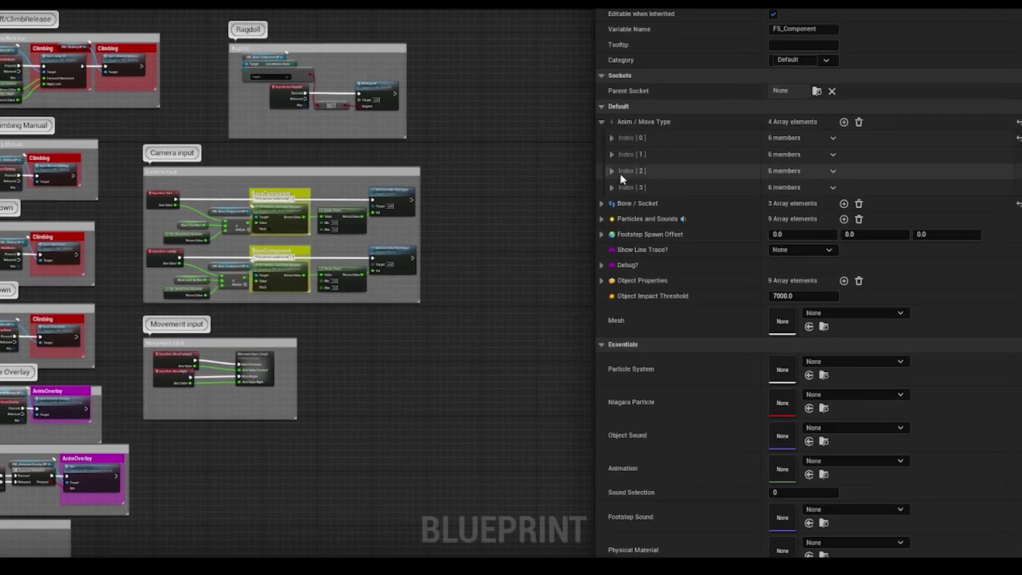
left_click(724, 189)
left_click(725, 178)
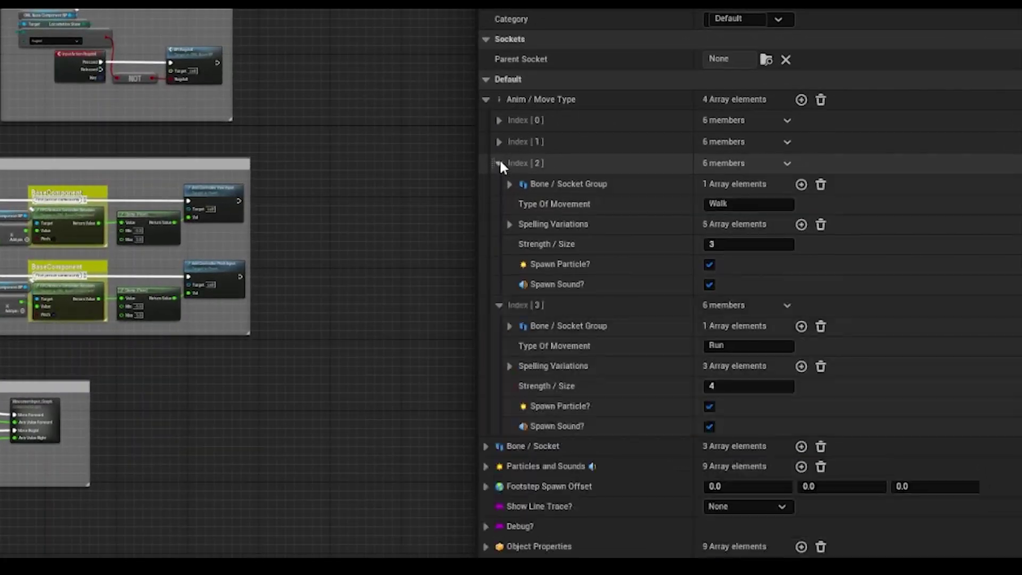
left_click(499, 142)
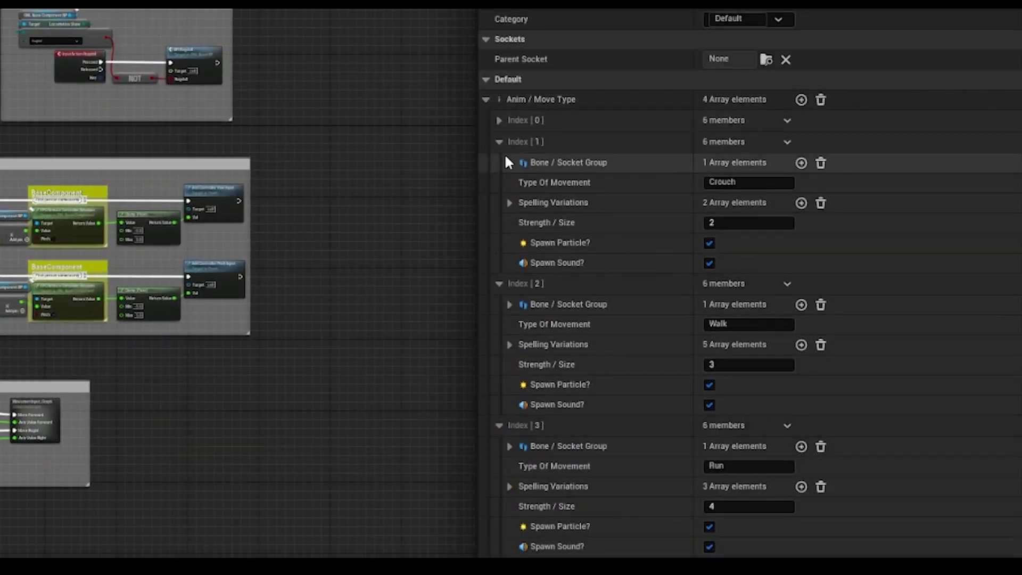
left_click(498, 121)
scroll(701, 222, "down", 3)
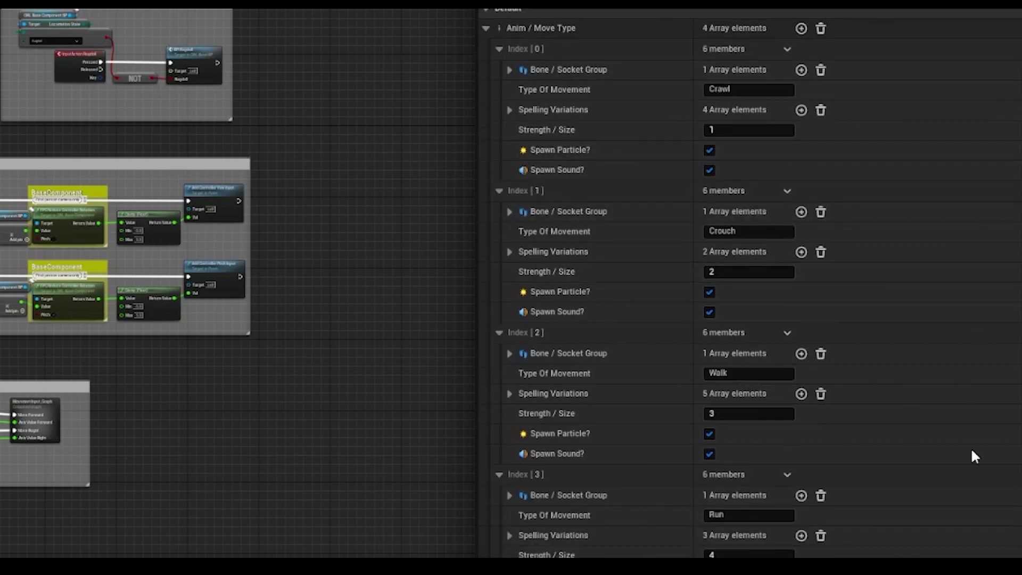
left_click(802, 29)
Collapse the Crawl, Crouch and Walk entries and set the new element's Type Of Movement to Sprint
left_click(499, 49)
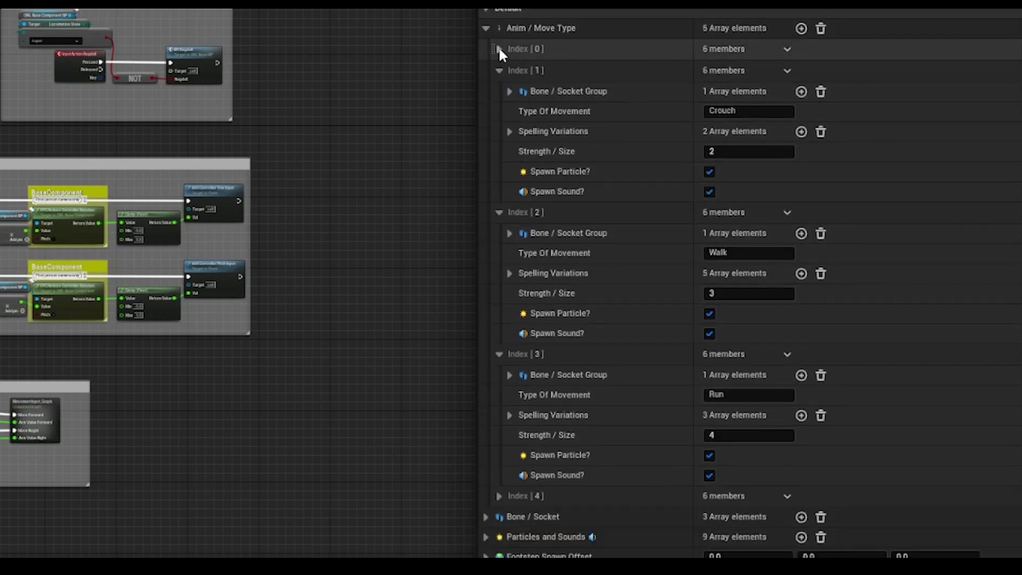
left_click(500, 71)
left_click(500, 91)
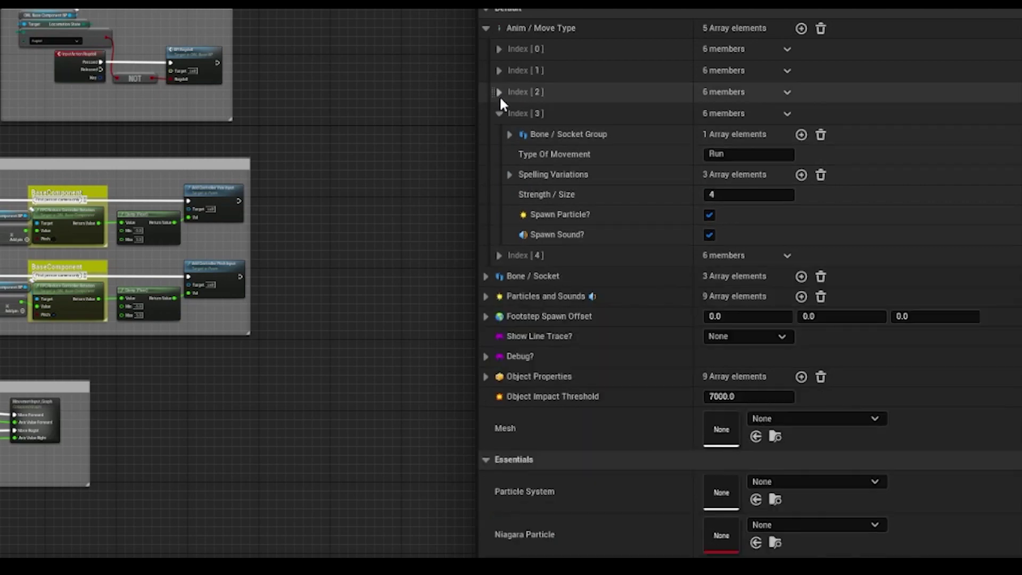
left_click(500, 255)
left_click(779, 296)
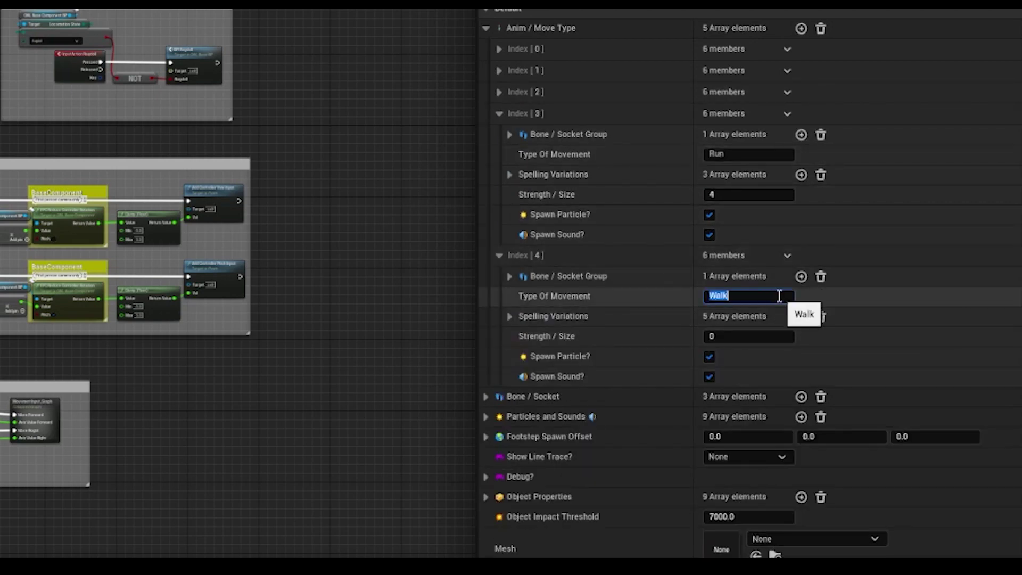
key("Return")
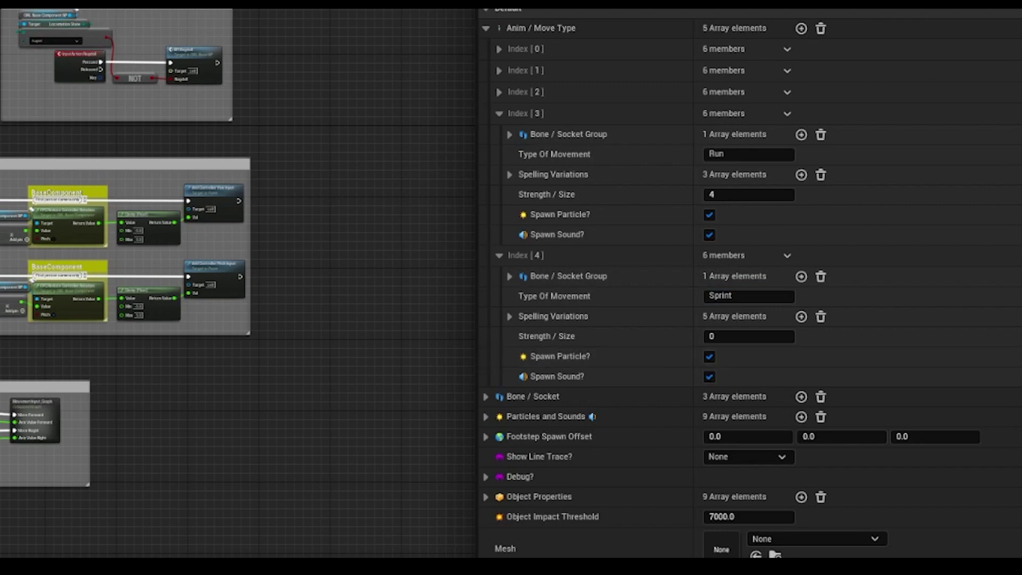
Clear the Sprint entry's Spelling Variations and add a single variation named "sprint"
left_click(510, 316)
left_click(819, 317)
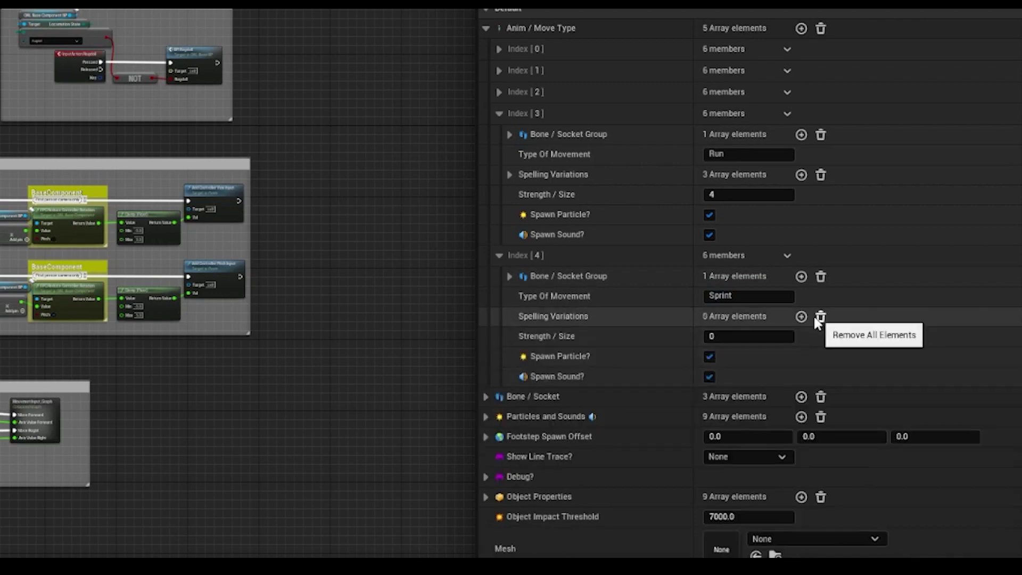
left_click(802, 317)
key("Return")
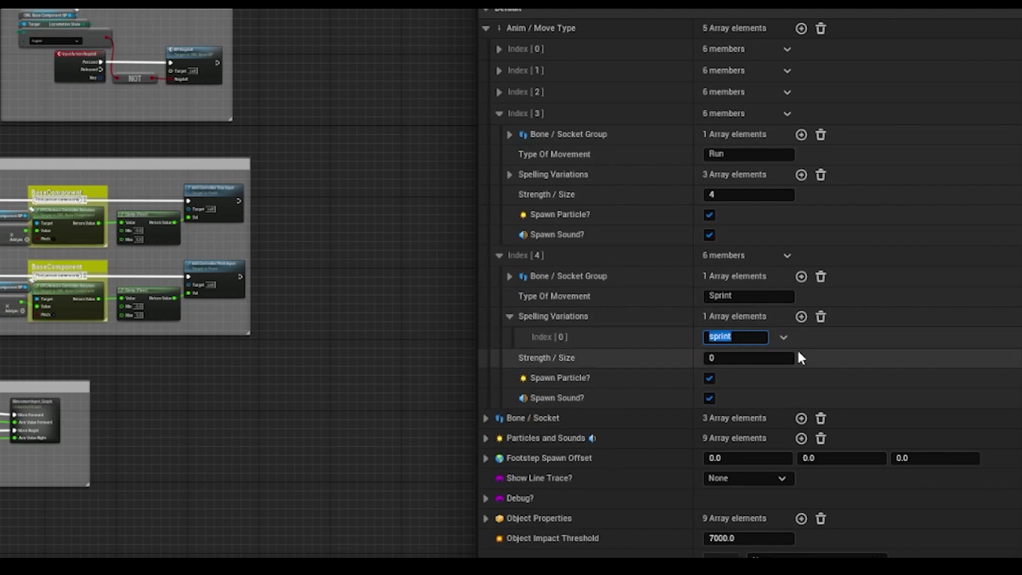
left_click(810, 338)
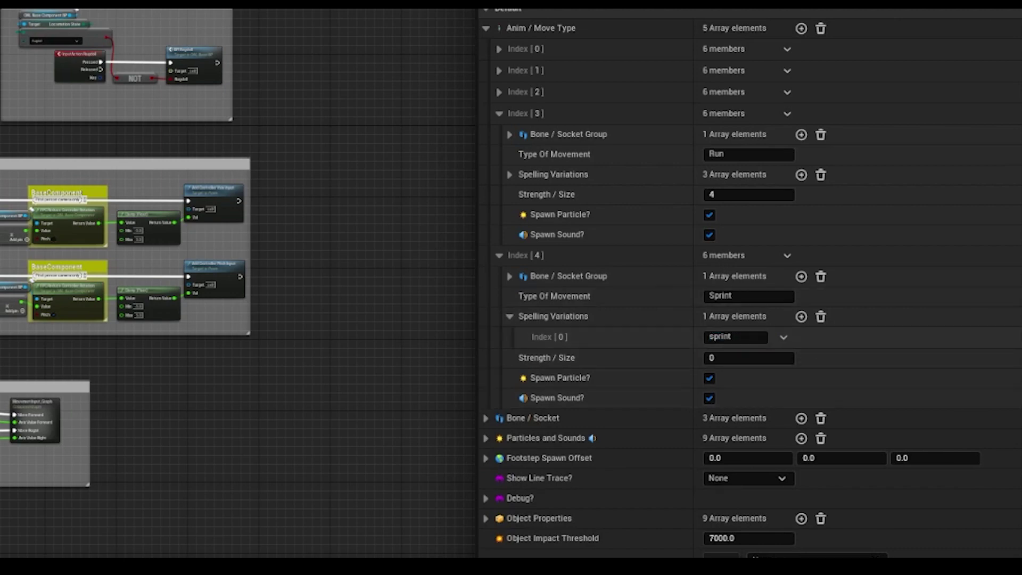
Set the Sprint entry's Strength / Size to 5 and expand its Bone / Socket Group
left_click(724, 359)
key("Return")
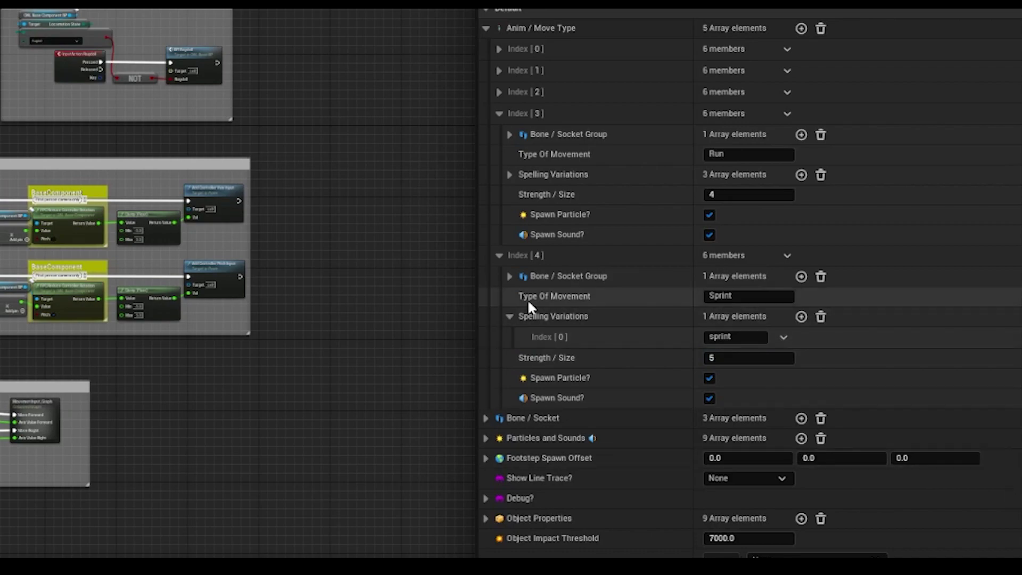
left_click(511, 276)
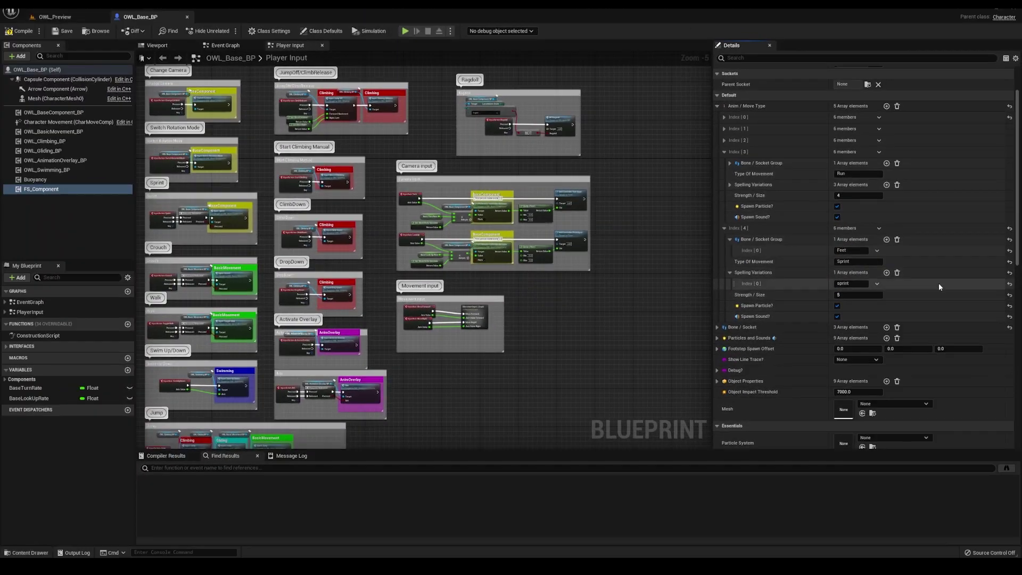
Play-test sprinting, set Show Line Trace to For Duration with Debug At All enabled, and test the sprint footsteps again
key("alt+p")
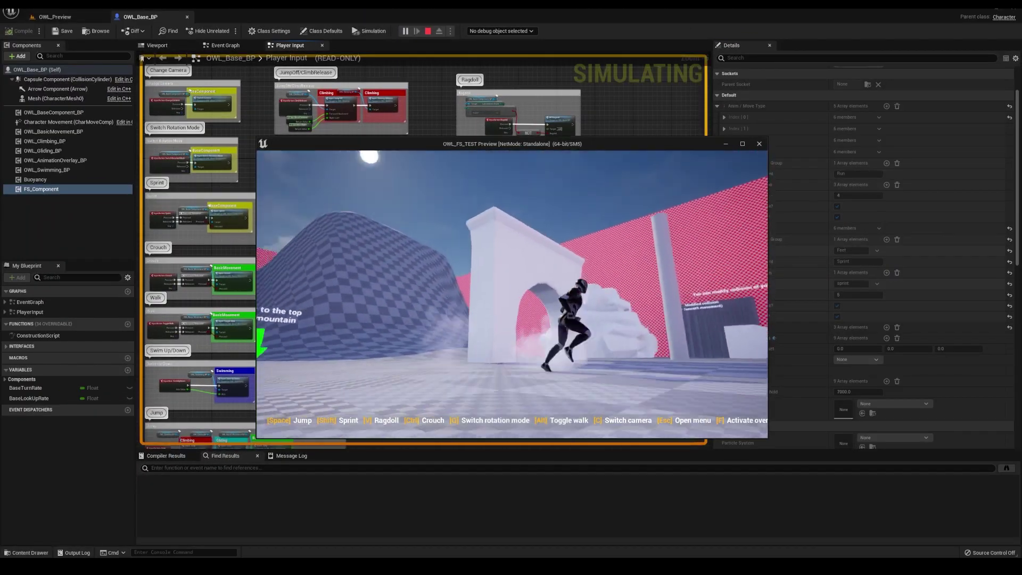
key("Escape")
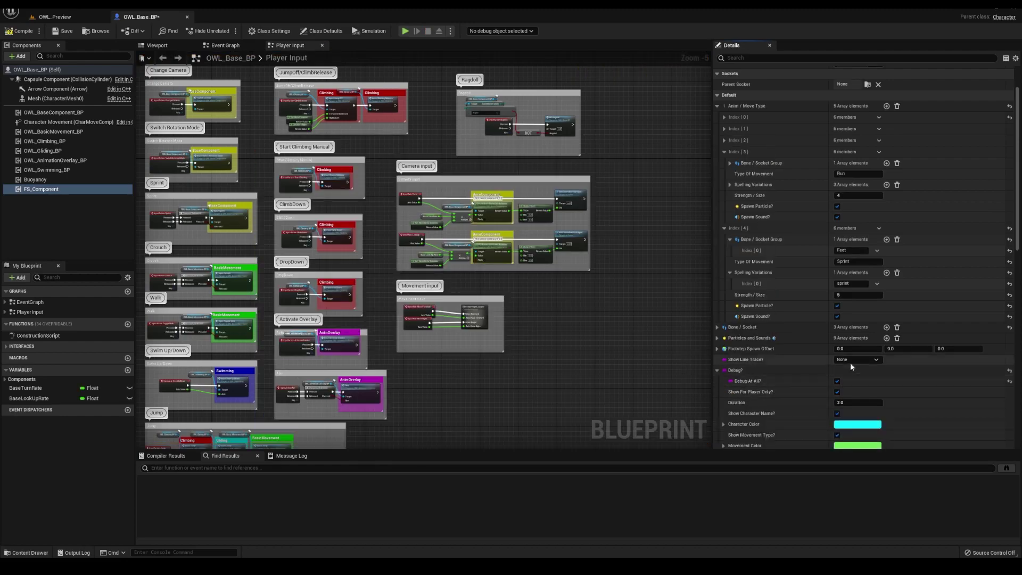
key("alt+p")
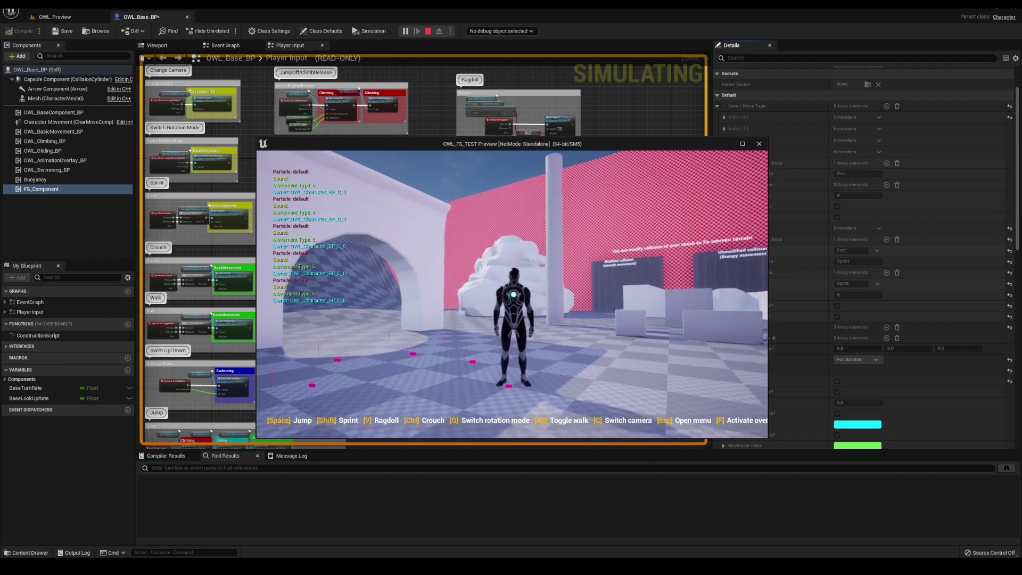
key("Escape")
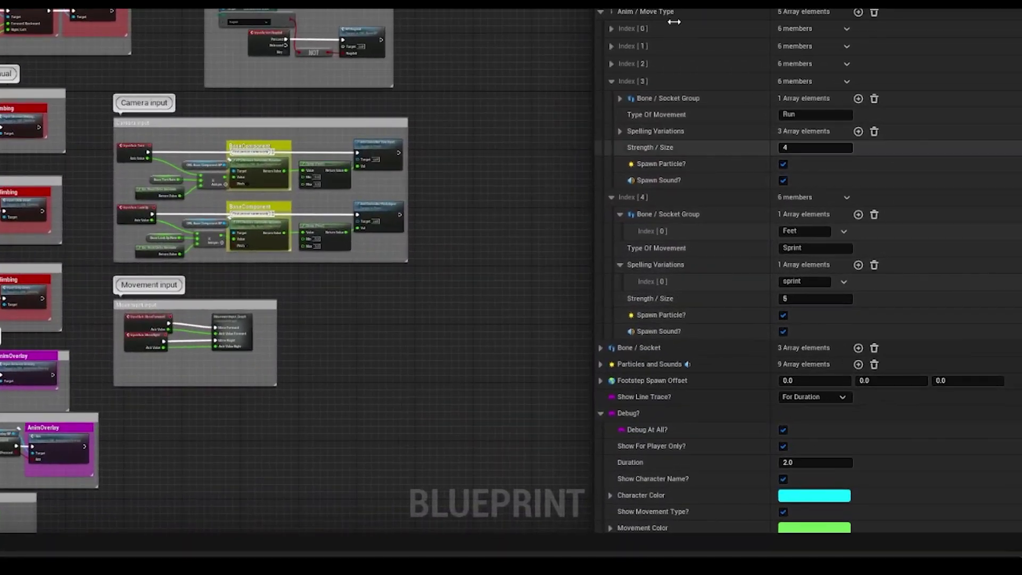
Add a Strength / Sound entry with key 5 to the Default surface in Particles and Sounds, using C_Concrete_Run
right_click(711, 53)
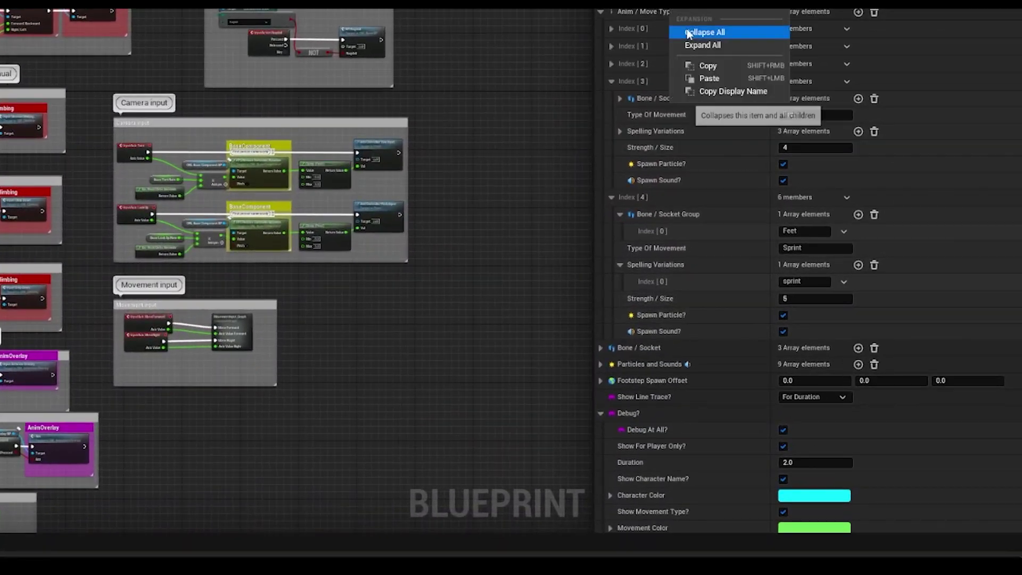
left_click(725, 70)
left_click(651, 81)
left_click(611, 61)
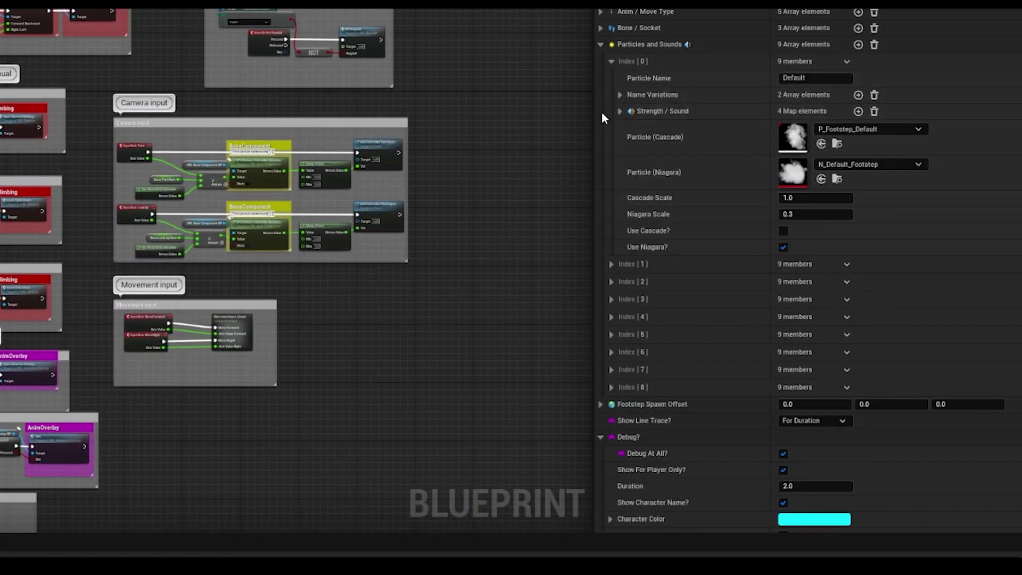
left_click(619, 111)
left_click(858, 111)
left_click(860, 270)
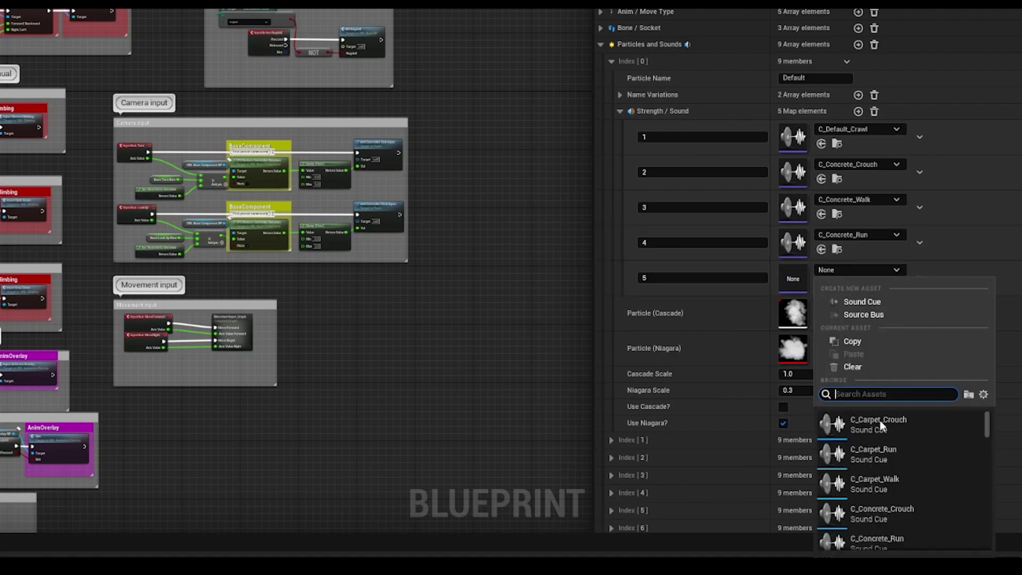
left_click(877, 540)
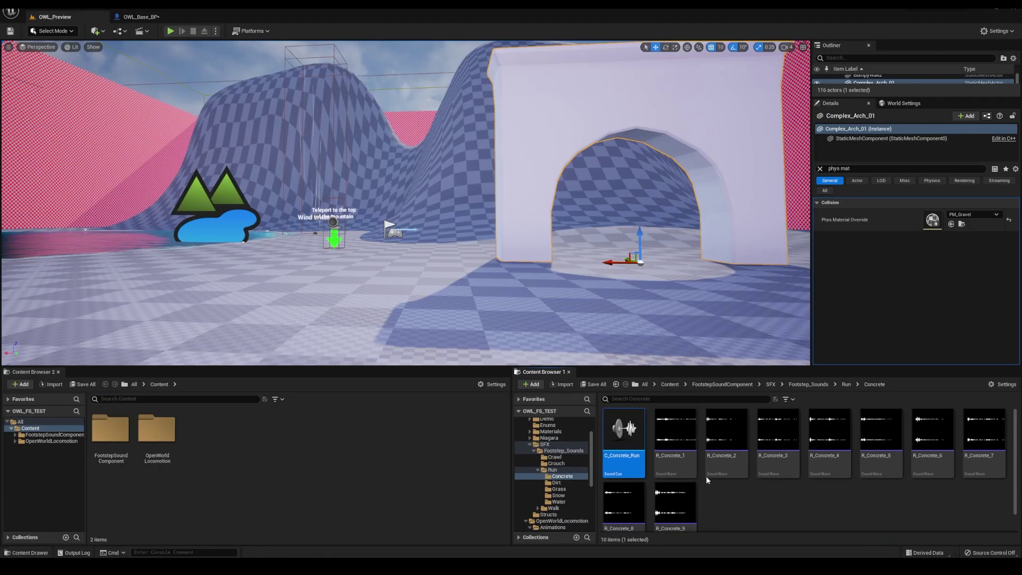
Duplicate the C_Concrete_Run sound cue as C_Concrete_Sprint and open the copy
left_click(675, 459)
type("C_Concrete_Sprint")
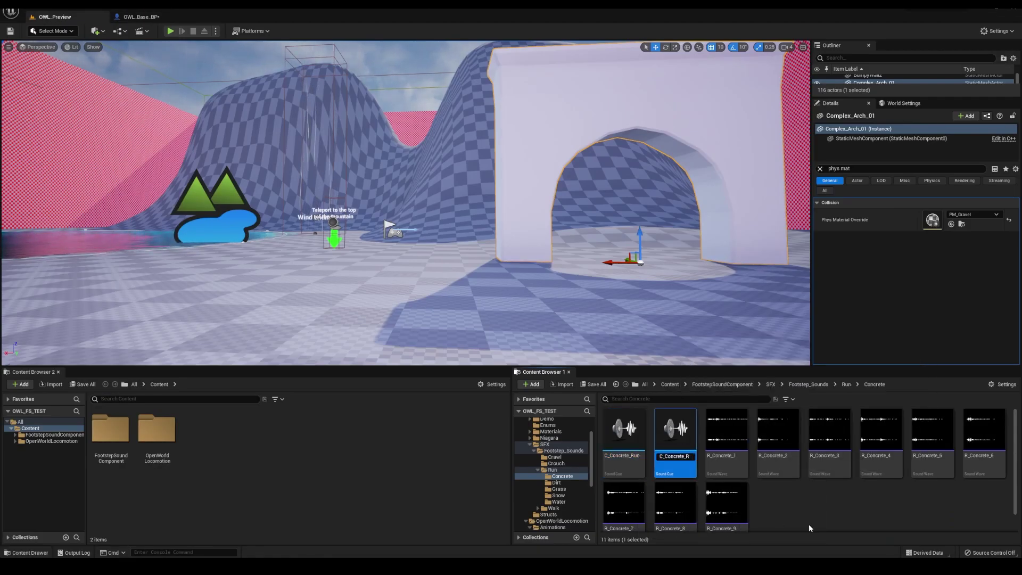
key("Return")
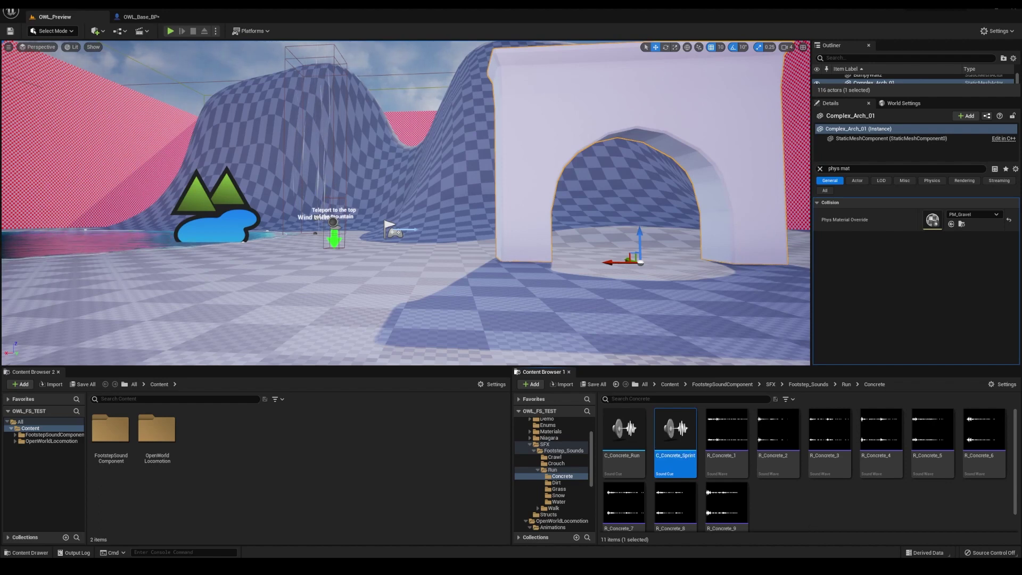
double_click(679, 469)
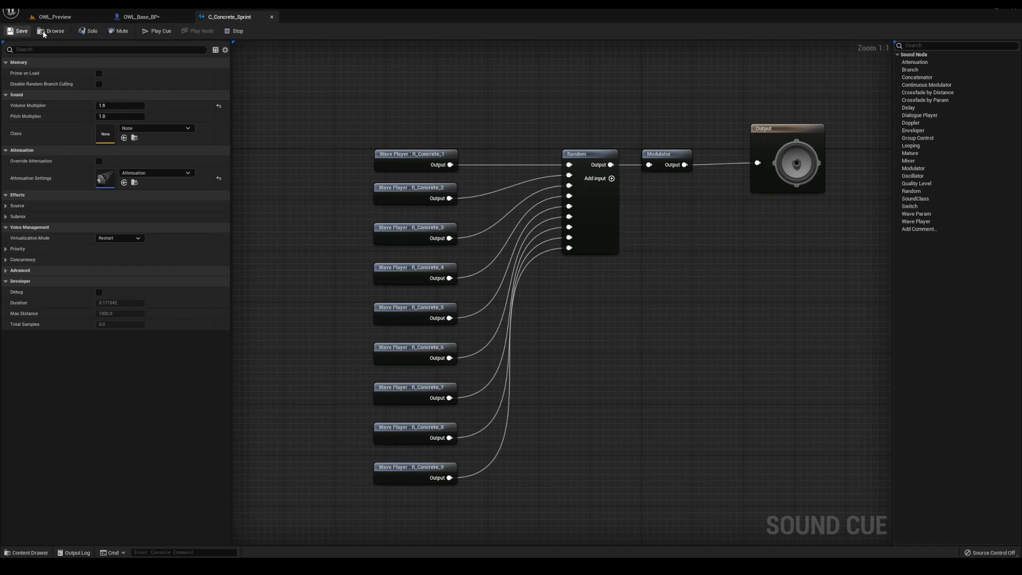
Assign C_Concrete_Sprint to the Default surface's strength 5 in OWL_Base_BP and play the level to test running and sprinting
left_click(156, 18)
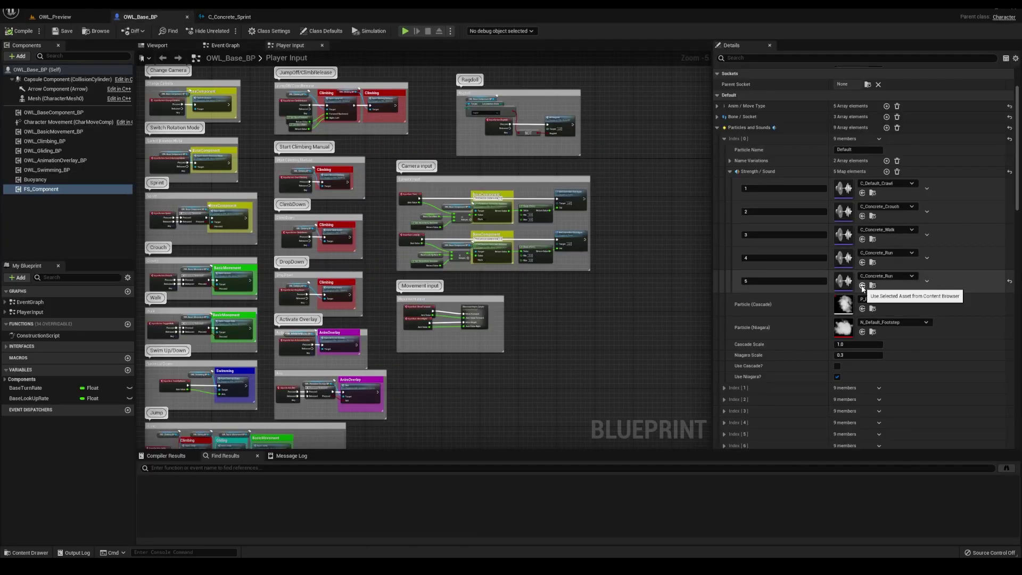
left_click(405, 31)
key("d")
key("shift")
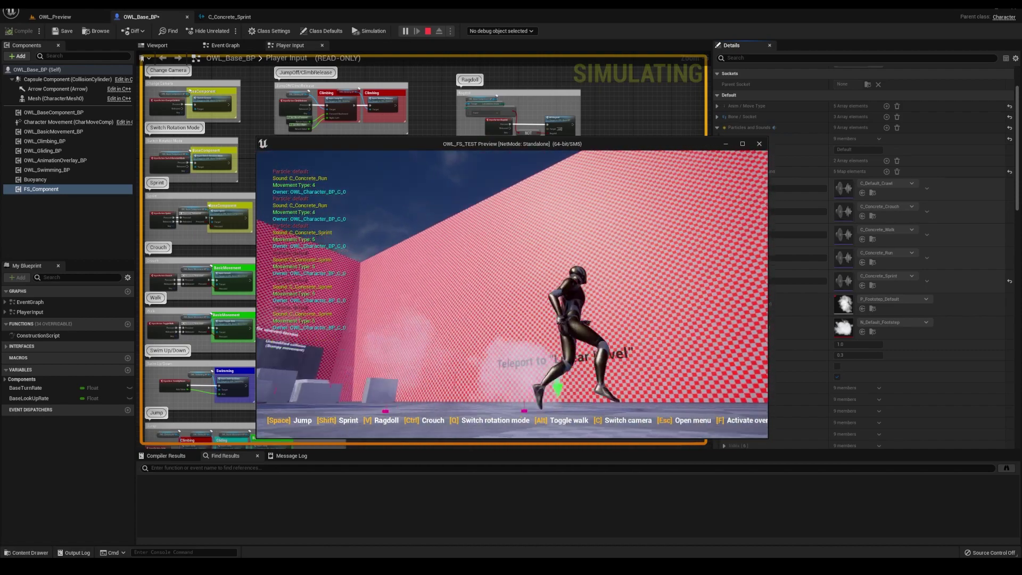
key("Escape")
Expand the Grass and Dirt entries in Particles and Sounds to examine their Strength / Sound maps
scroll(739, 331, "down", 2)
left_click(725, 324)
scroll(759, 325, "down", 3)
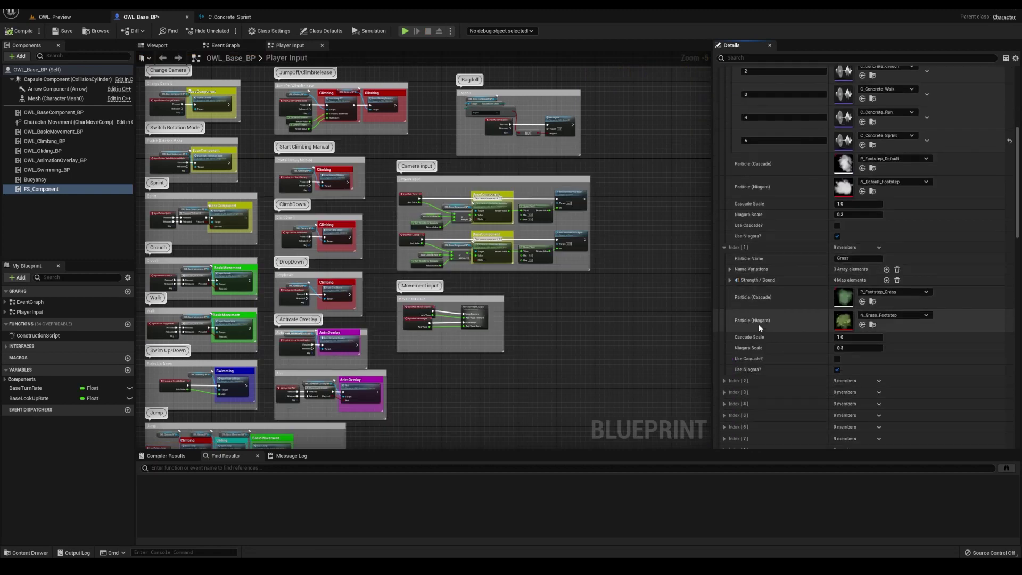
scroll(801, 343, "down", 3)
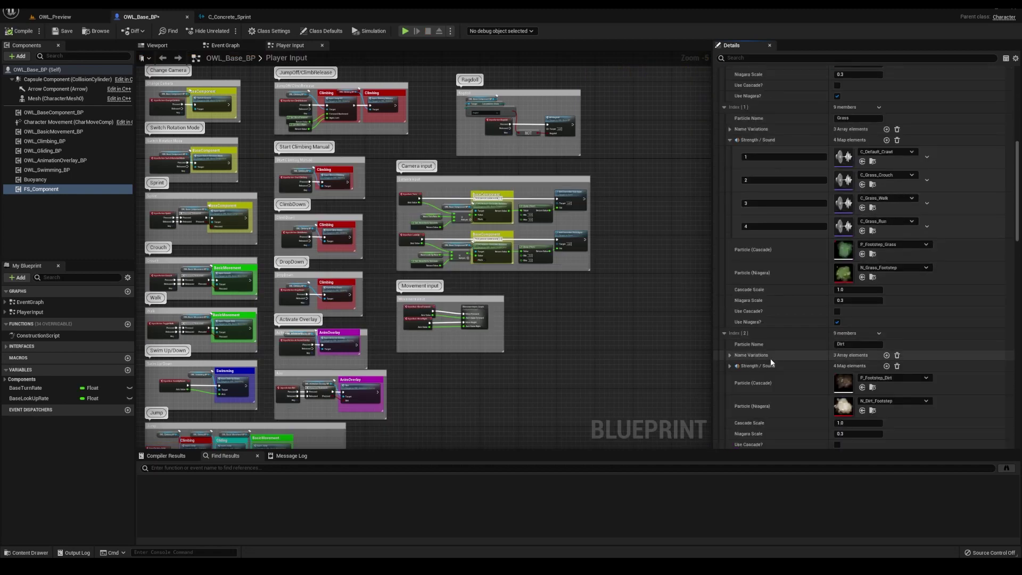
left_click(772, 364)
scroll(774, 368, "down", 2)
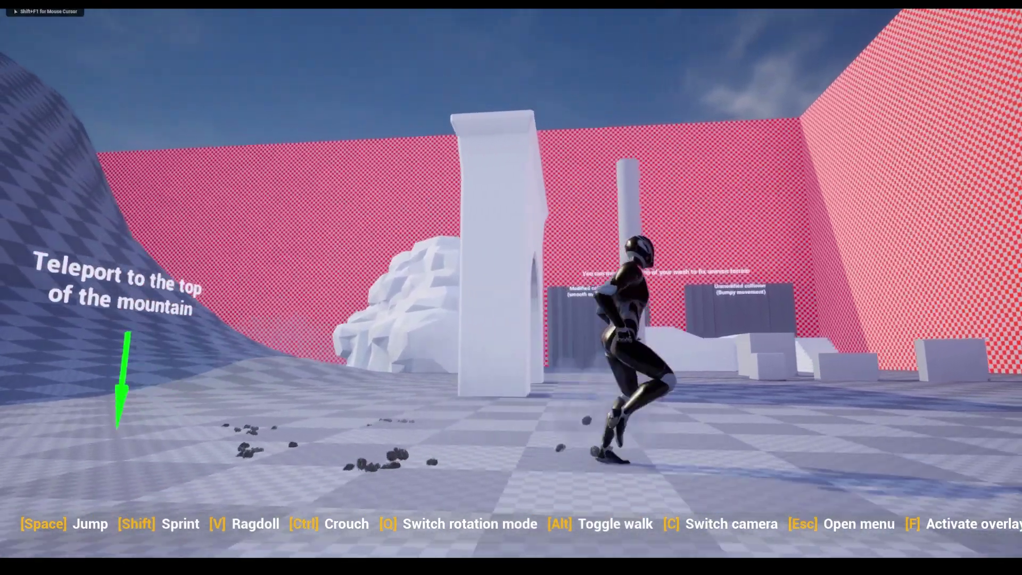
Move the character around the ground near the arch in several directions to check the footstep particles and sounds
key("w")
key("a")
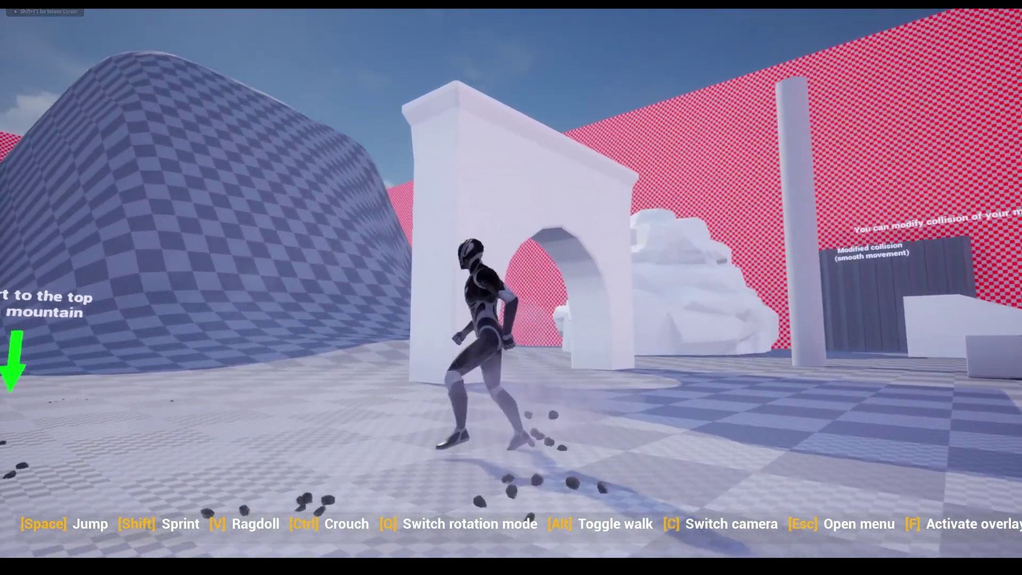
key("d")
key("w")
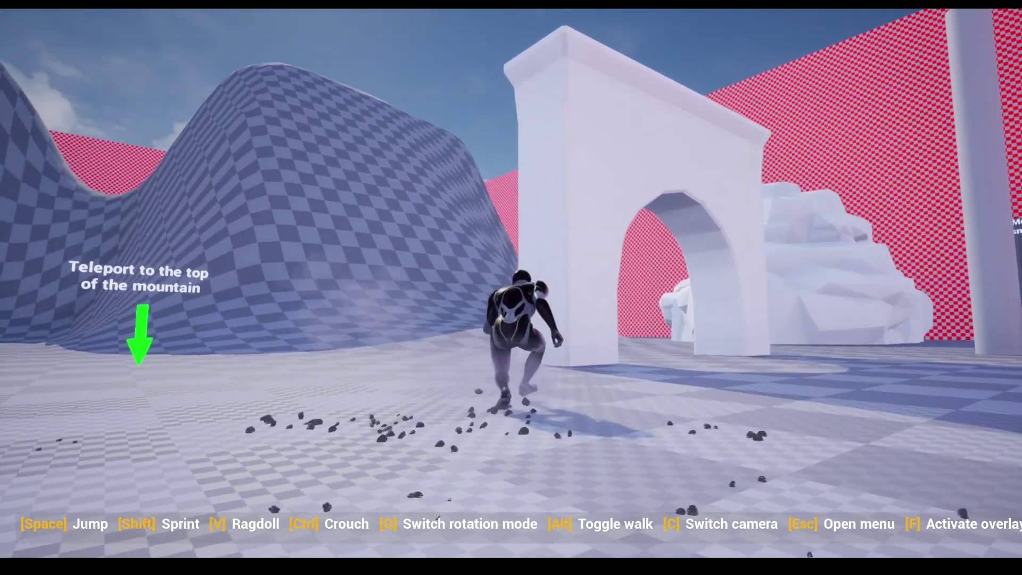